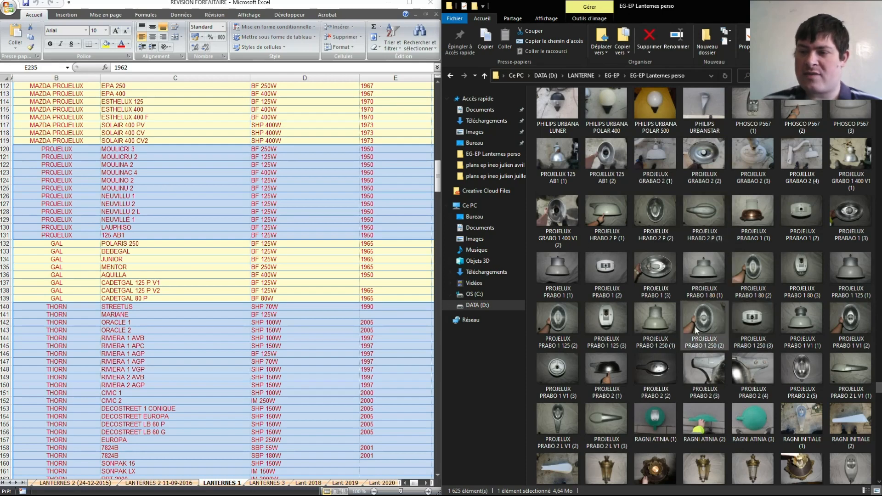
- Examine the Projelux lantern photos and model names in the LANTERNES 3 sheet
mouse_move(695, 326)
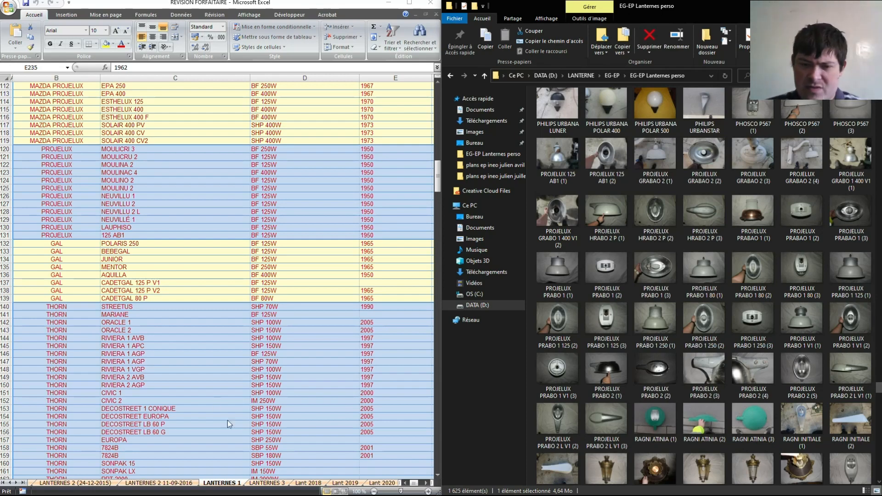
left_click(256, 485)
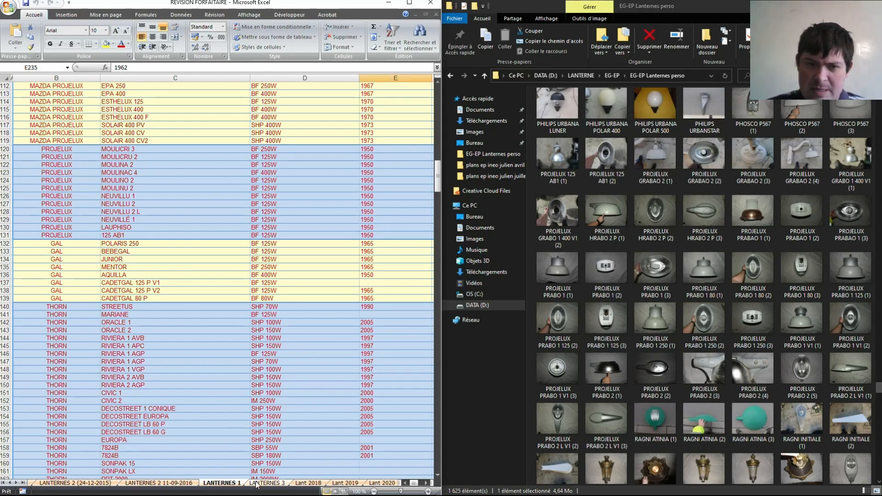
left_click(256, 485)
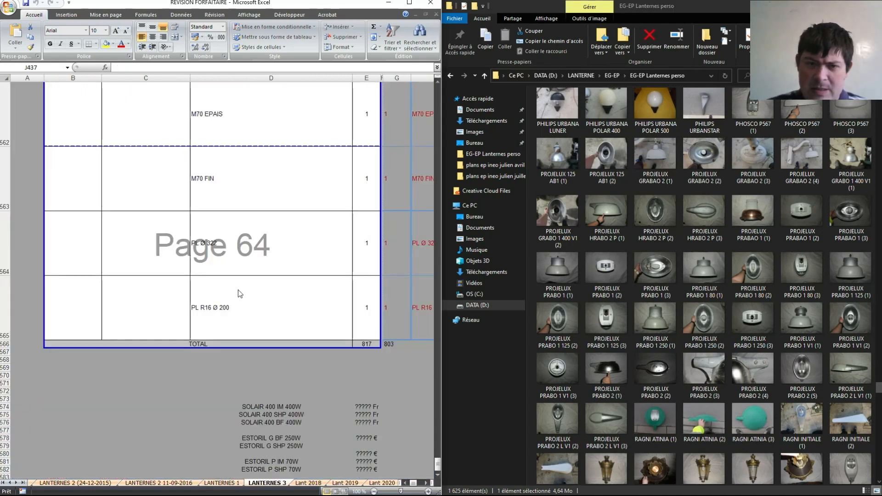
scroll(232, 282, "up", 20)
scroll(224, 268, "up", 20)
scroll(282, 278, "up", 20)
scroll(264, 261, "up", 20)
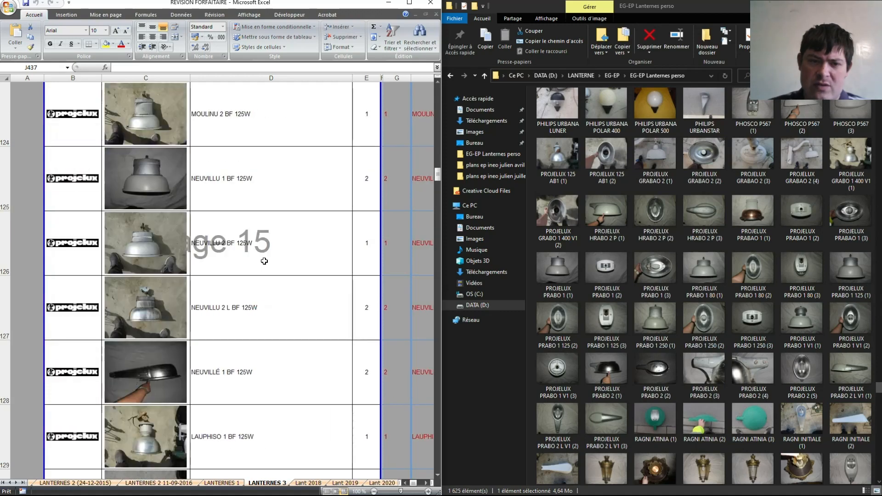
scroll(264, 261, "up", 3)
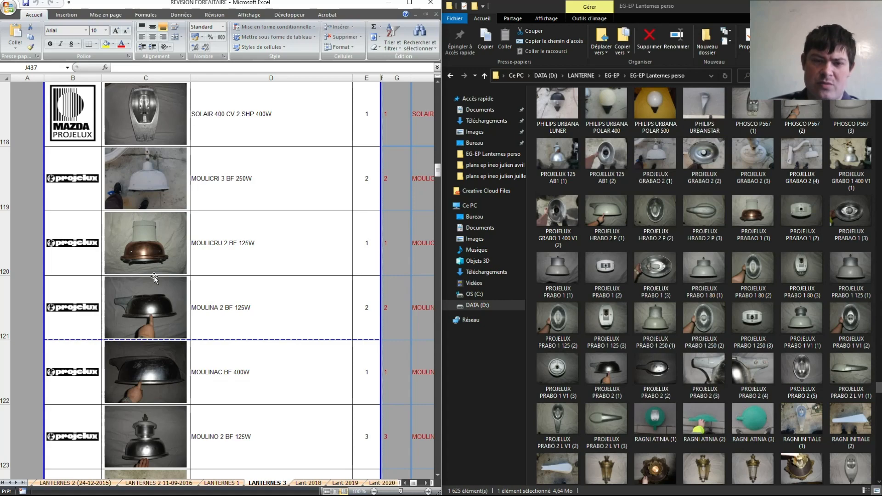
scroll(158, 284, "down", 1)
scroll(158, 282, "down", 1)
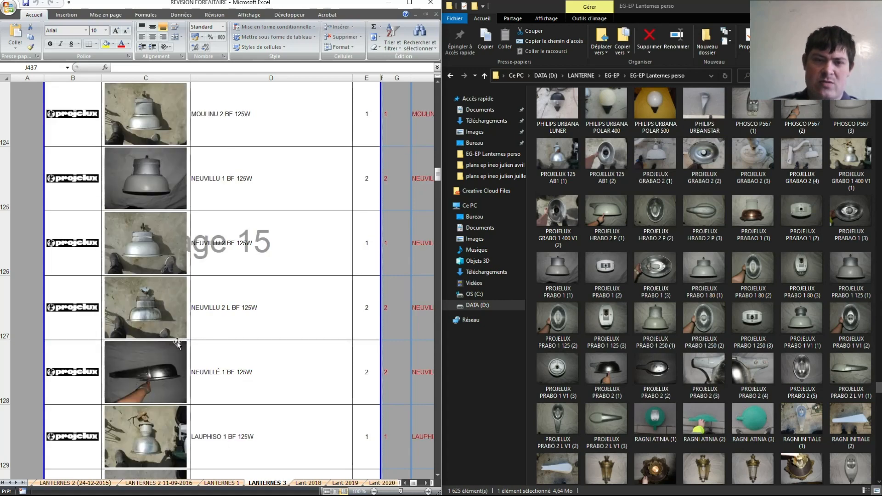
scroll(176, 341, "down", 1)
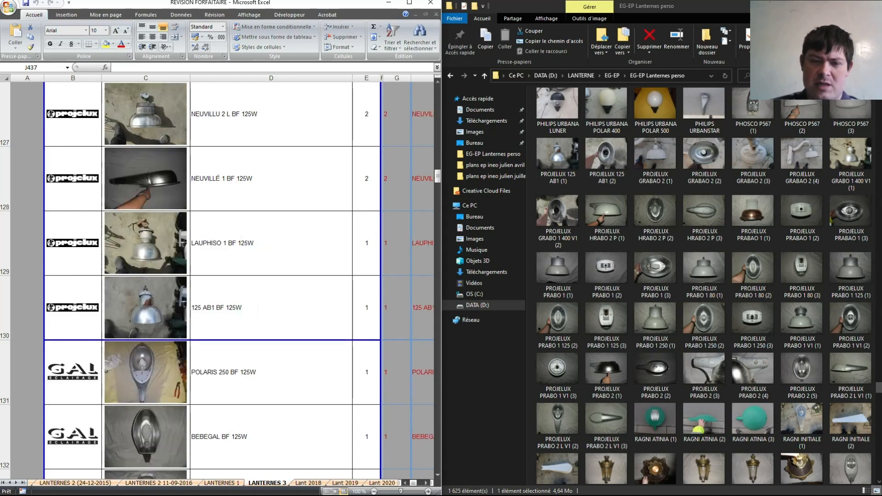
- In the LANTERNES 1 sheet, replace the first Projelux model name, in C120, with 125 AB 1
left_click(237, 485)
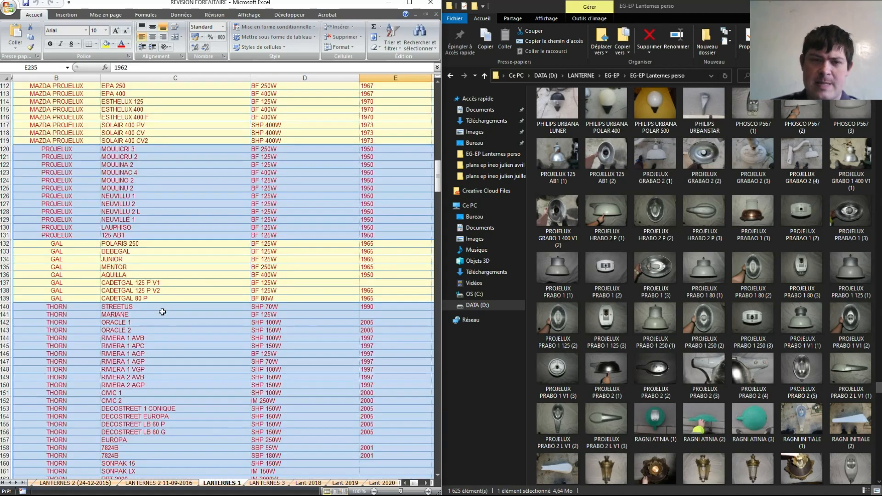
left_click(130, 150)
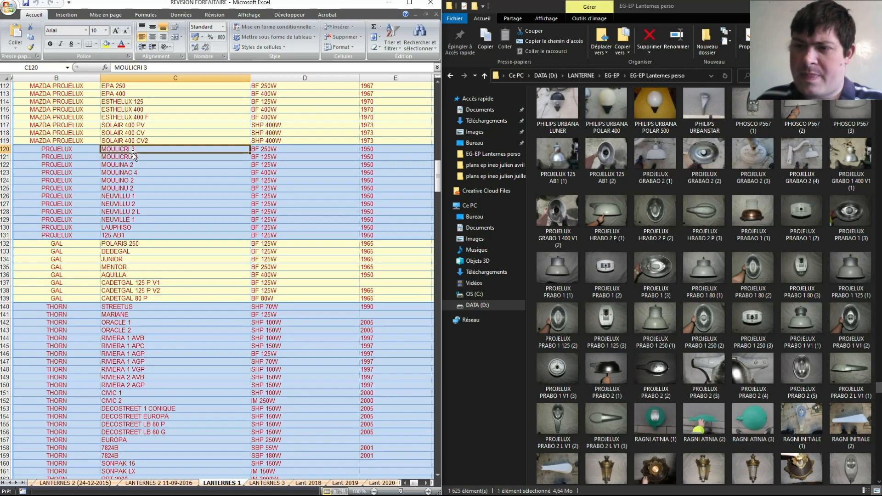
type("1")
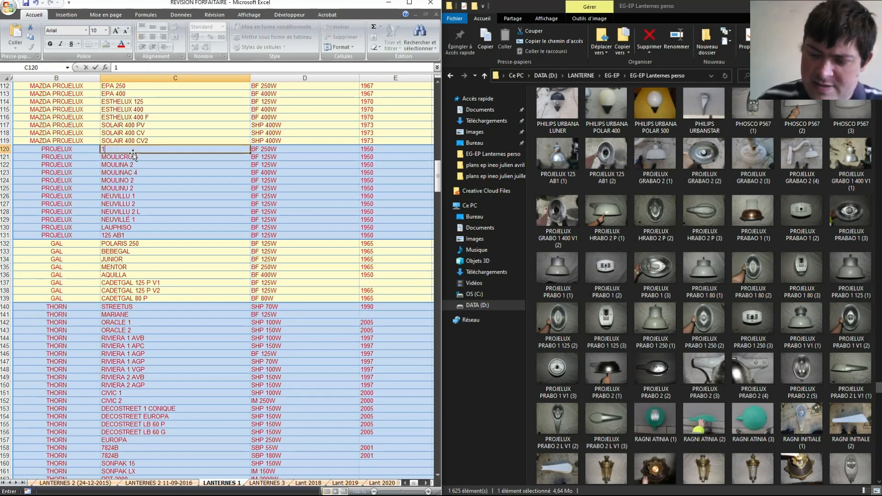
type("25 AB 1")
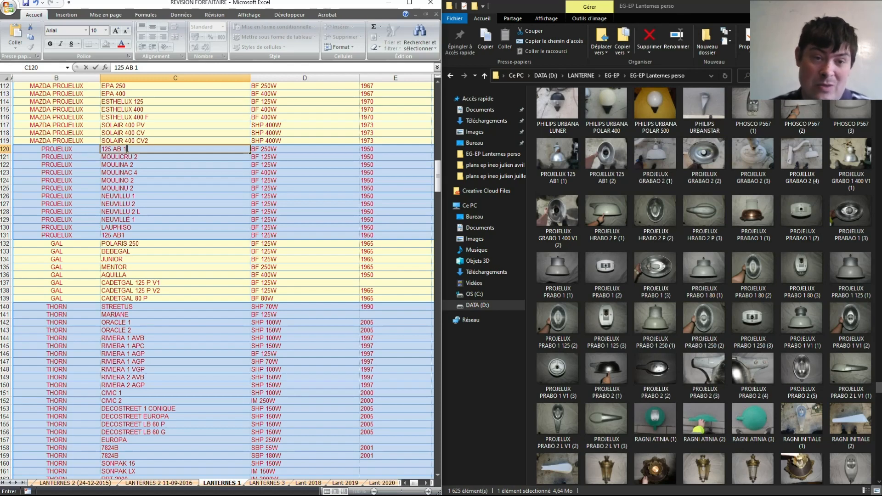
- Replace the Projelux model name in C121 with GRABAO 2
left_click(118, 159)
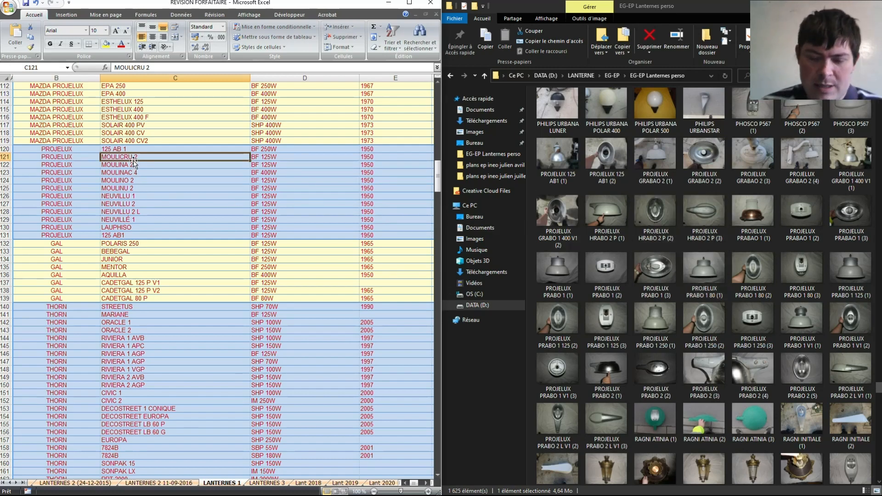
type("BRA")
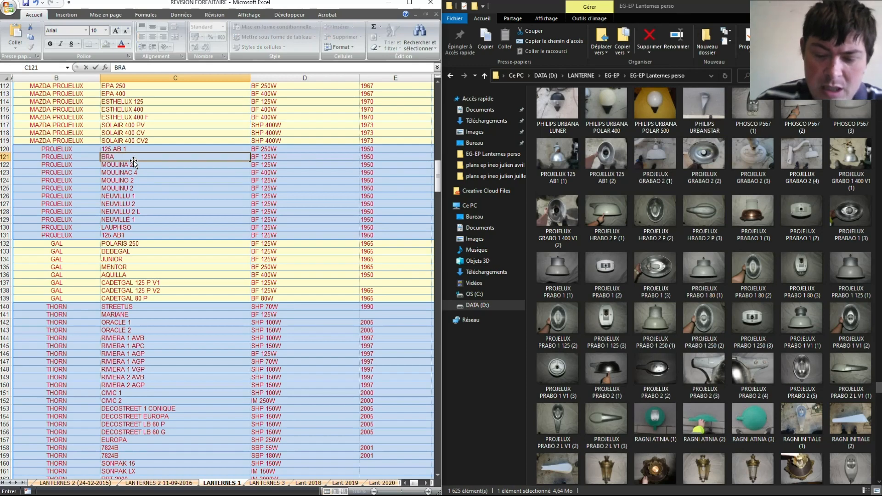
type("BO 2")
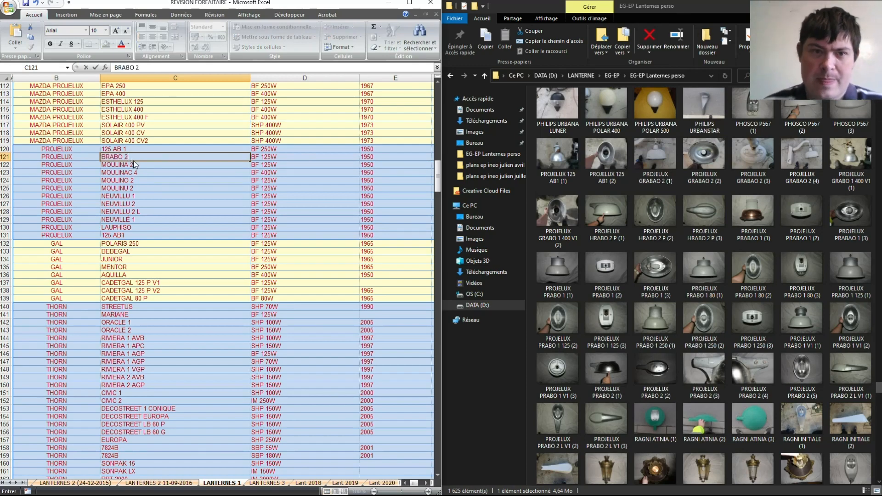
left_click(103, 157)
type("G")
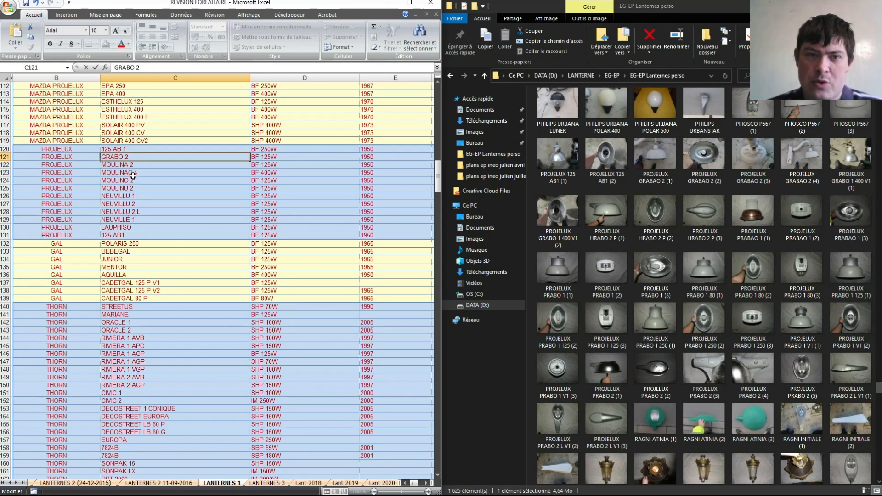
left_click(118, 156)
type("A")
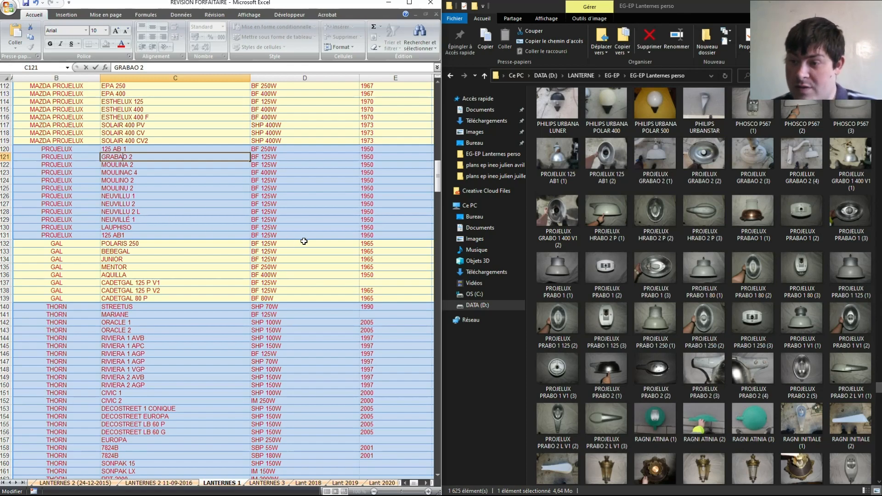
- Replace the Projelux model names in C122 and C123 with PRABAO 1 and HRABO 2 P
left_click(124, 165)
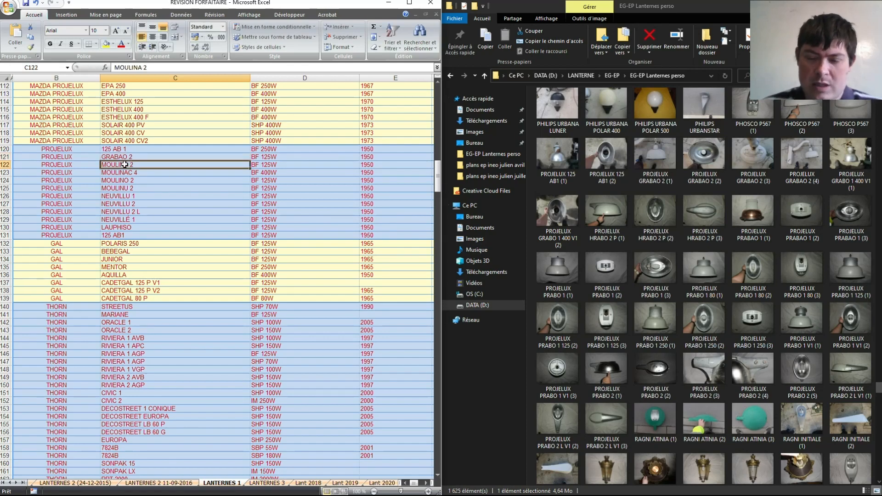
type("PRABA")
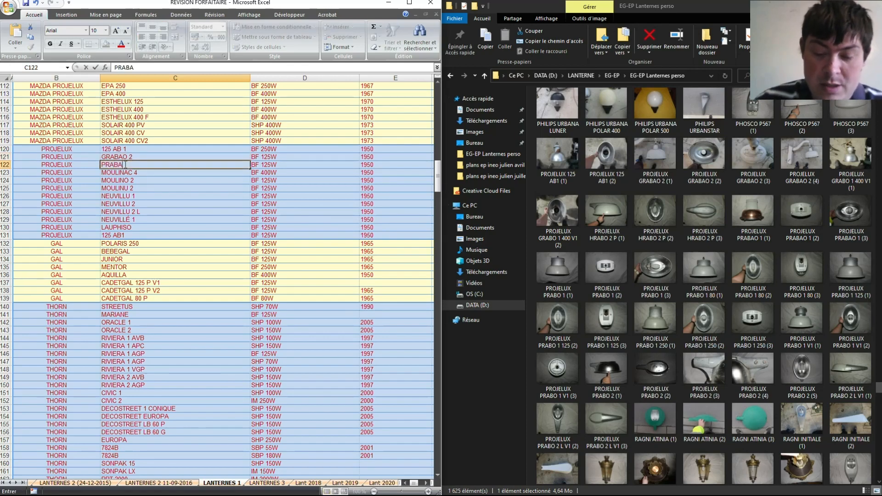
type("O 1")
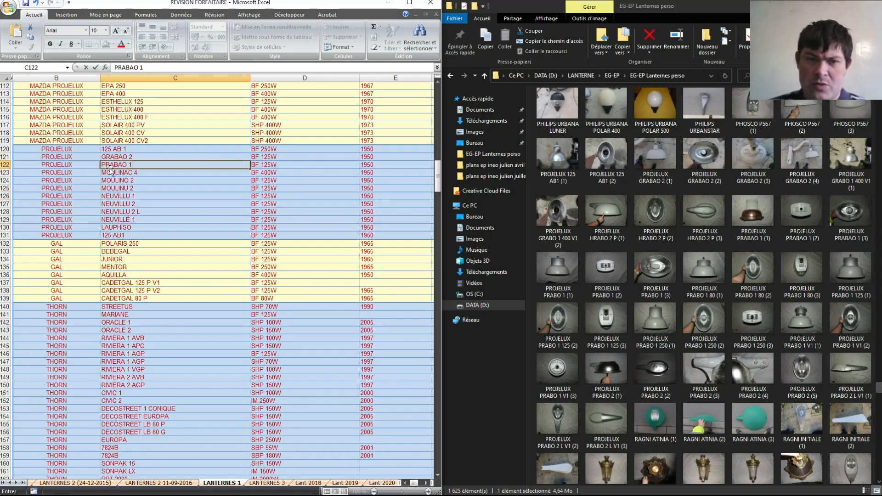
left_click(112, 172)
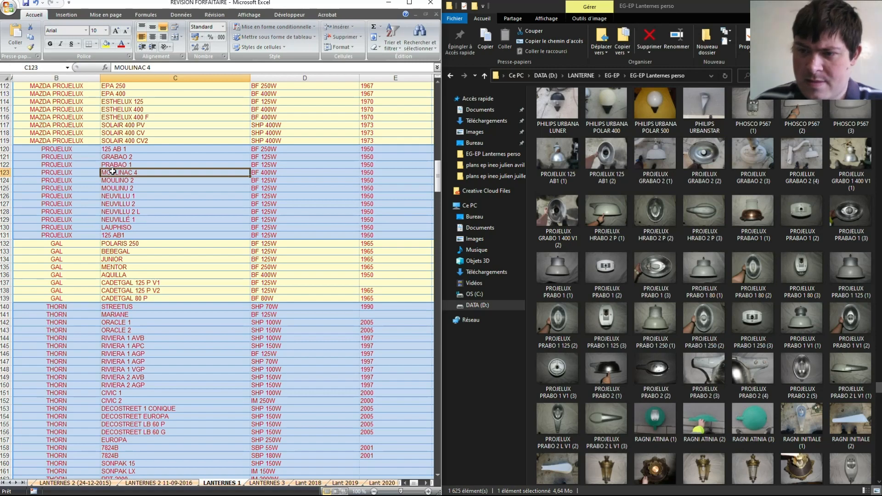
type("HRABO")
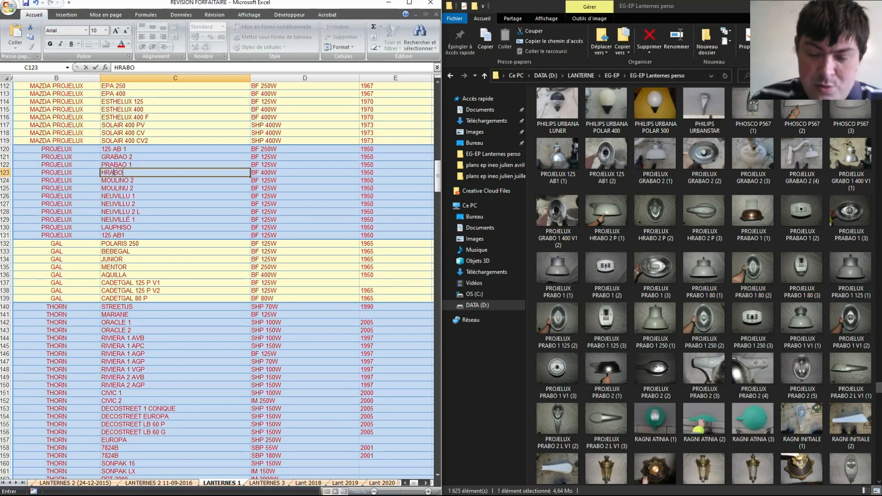
type(" 2 P")
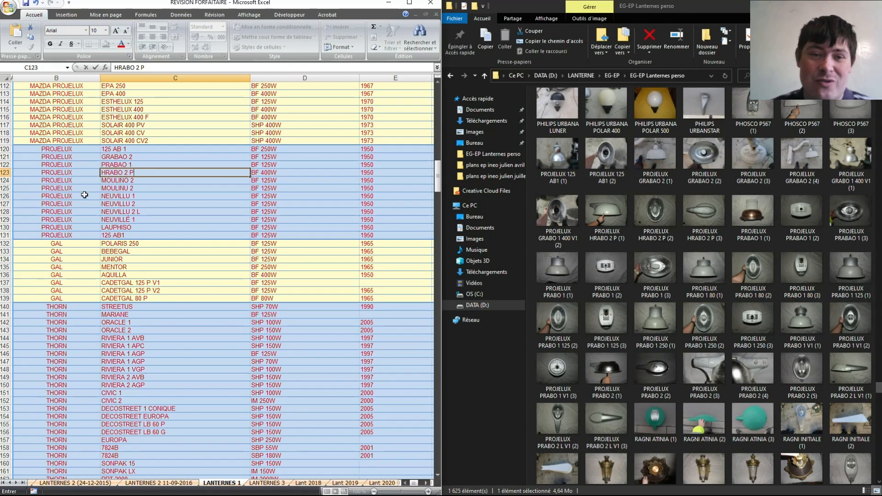
- Enter PRABO 1 in C124 and fill it down as a numbered series through C127
left_click(112, 180)
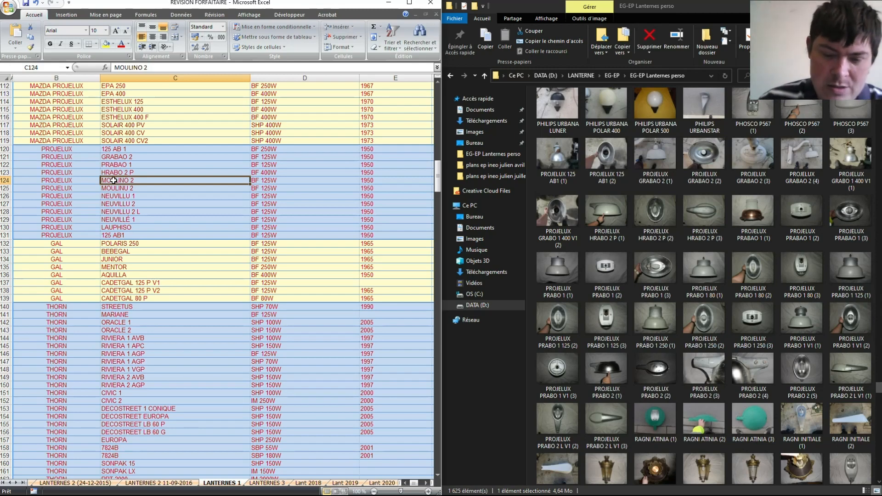
type("PRABO")
key("Delete")
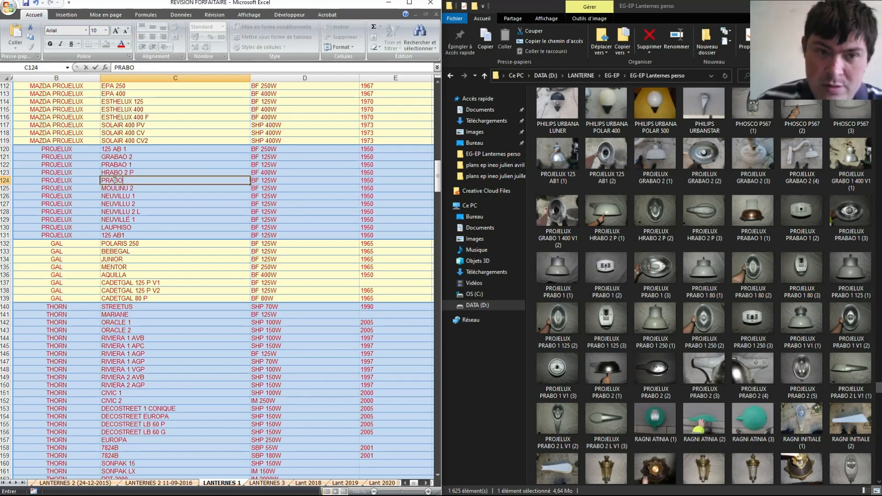
type("1")
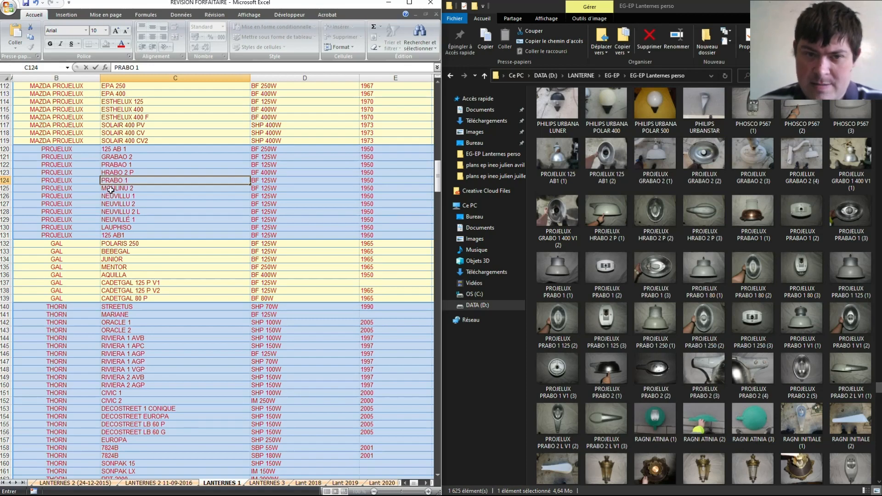
key("Return")
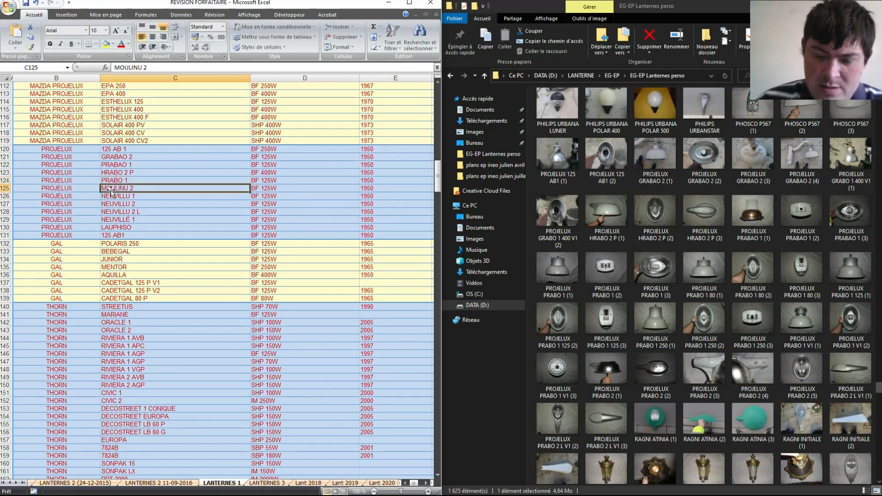
left_click(134, 181)
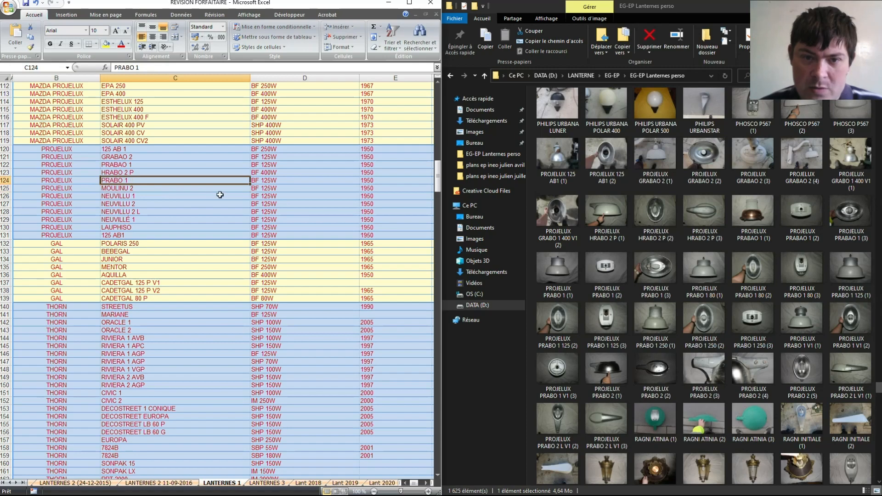
left_click_drag(250, 185, 249, 211)
- Change the model names in C125 and C126 to PRABO 1 80 and PRABO 1 125
left_click(140, 188)
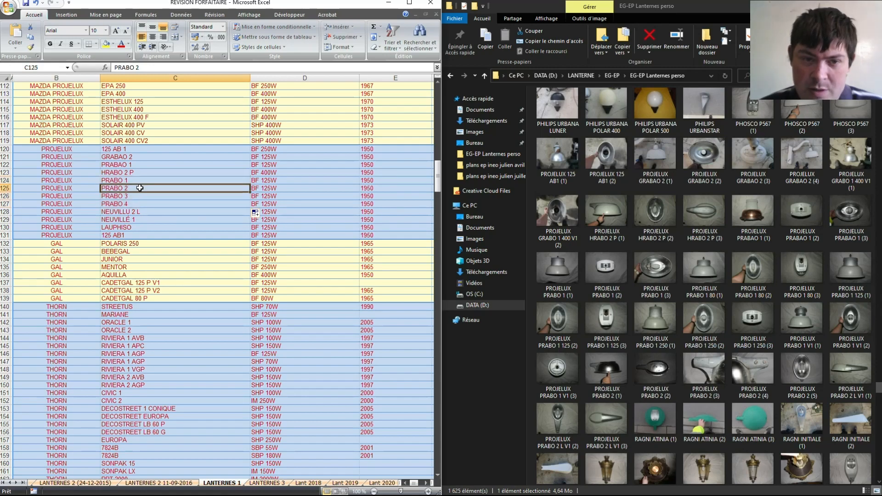
double_click(140, 188)
key("BackSpace")
type("1")
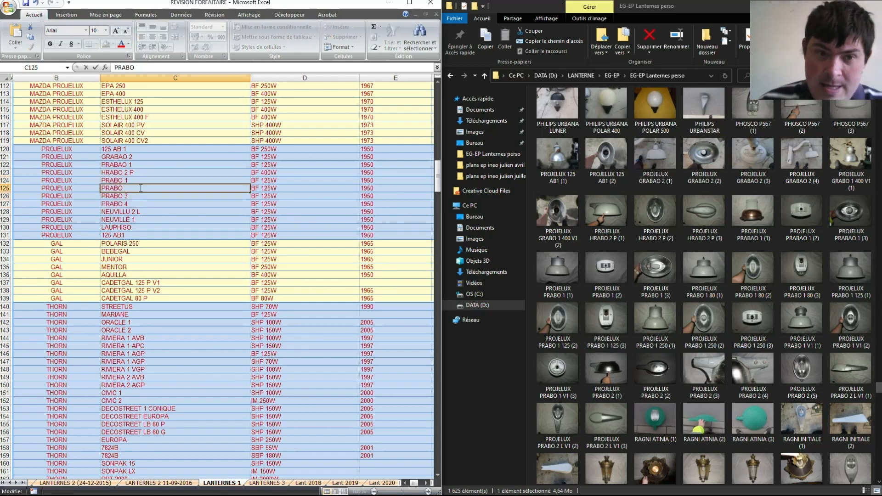
type(" 80")
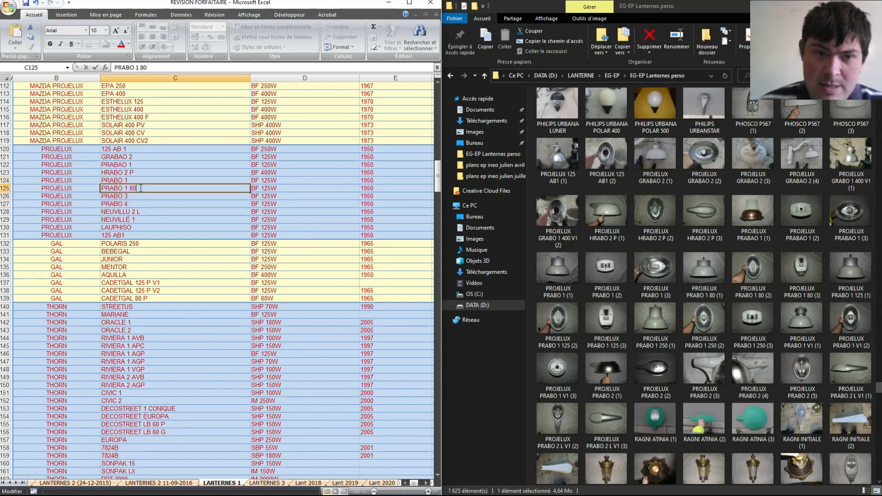
double_click(137, 194)
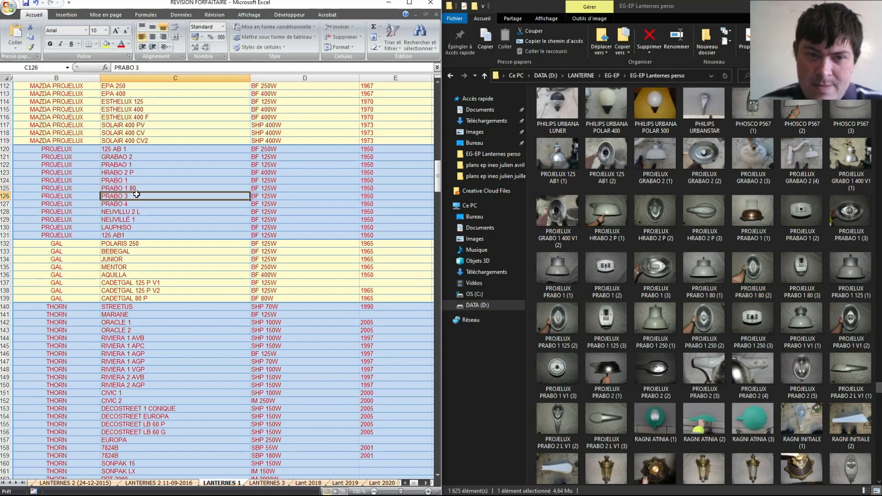
key("BackSpace")
type("1 125")
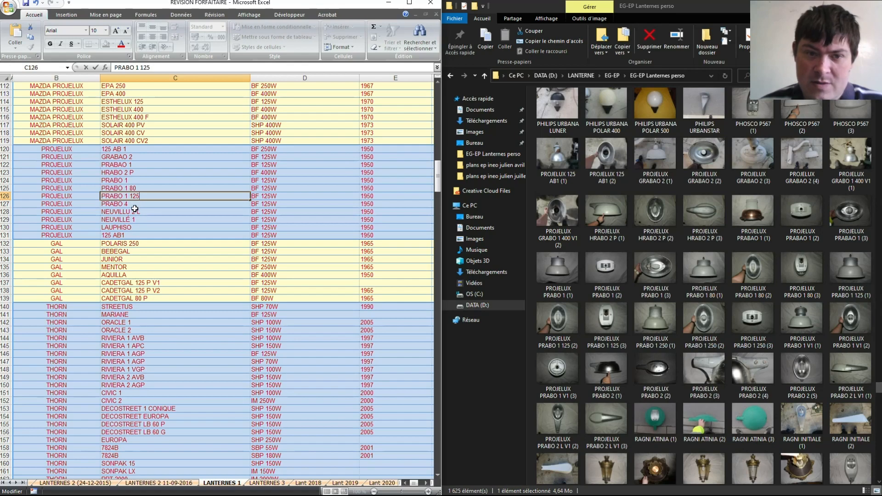
left_click(135, 206)
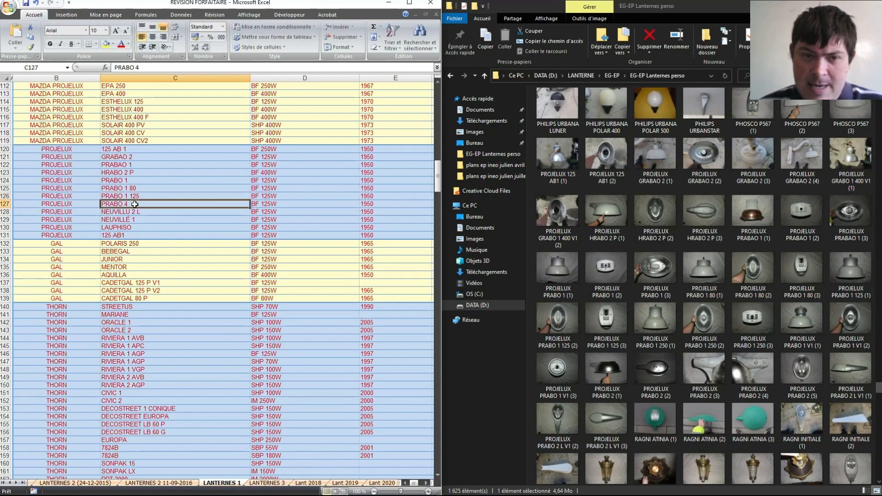
double_click(134, 203)
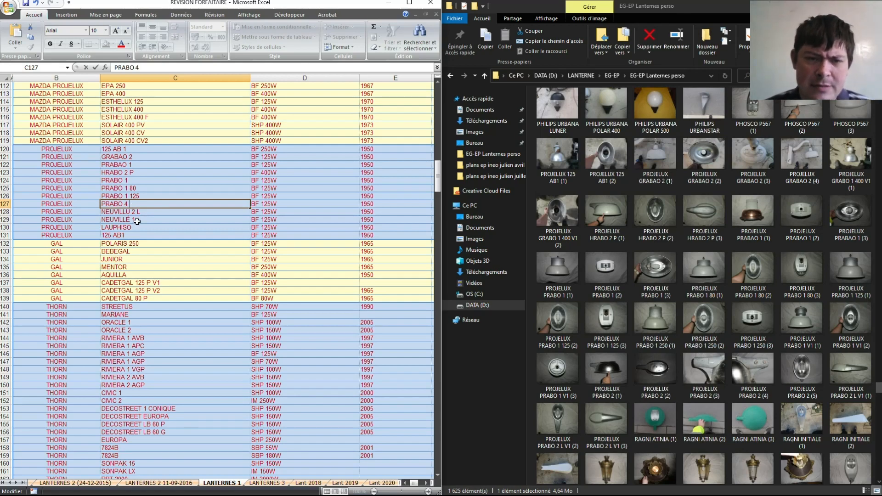
scroll(133, 205, "up", 1)
key("Escape")
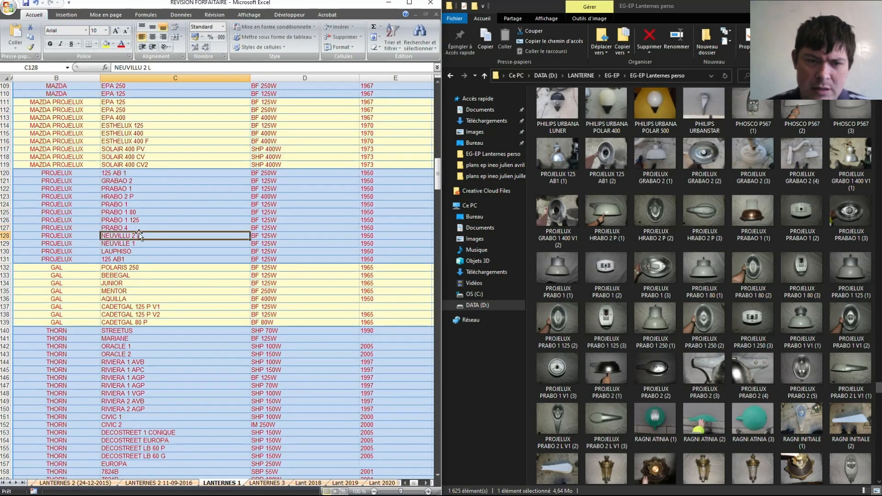
- Change the Projelux model name in C127 to PRABO 1 250
double_click(134, 229)
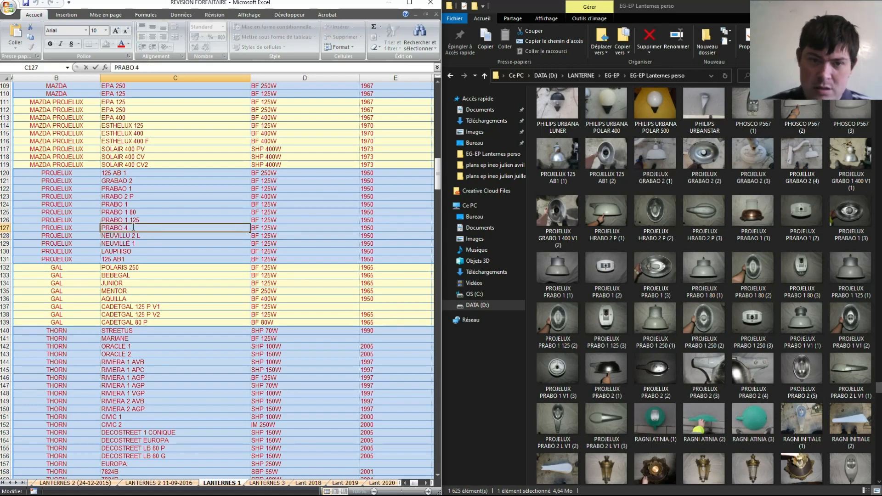
type("25")
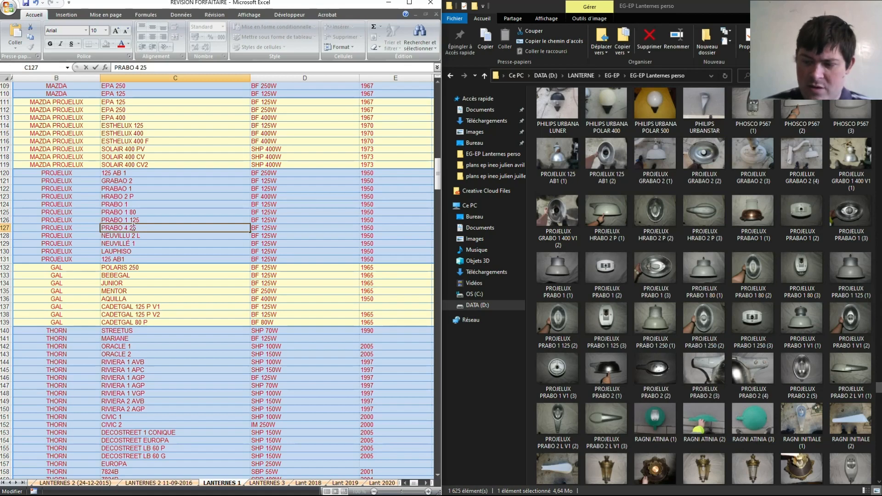
type("0")
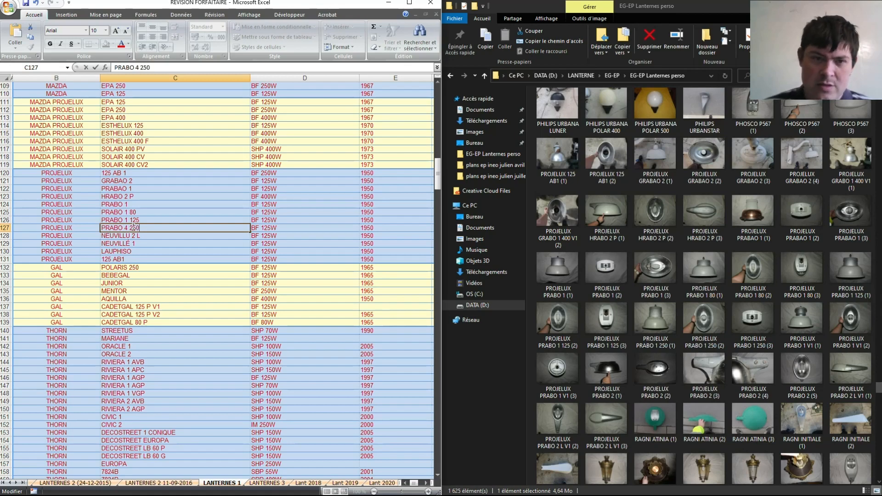
double_click(125, 228)
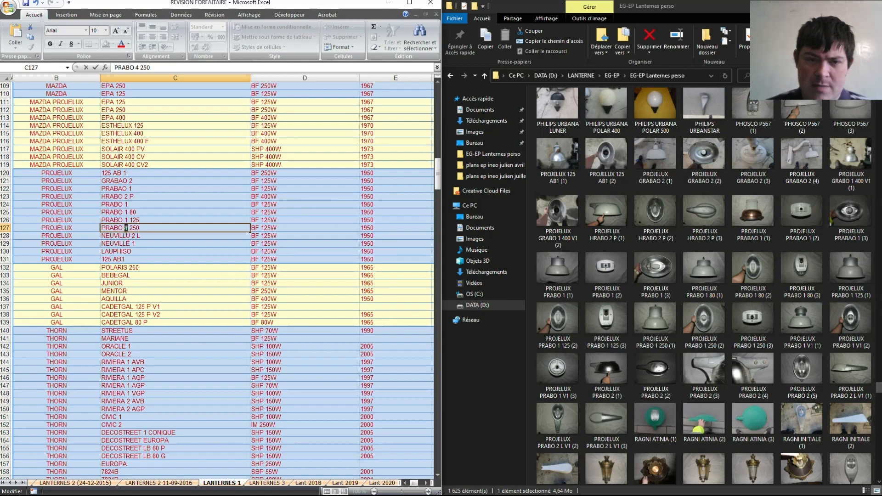
type("1")
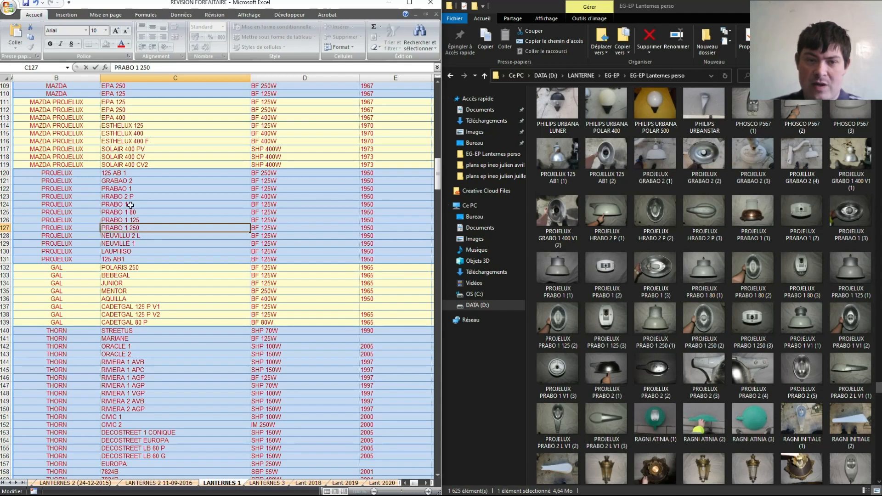
- Replace the Projelux model names in C128 and C129 with PRABO 2
left_click(127, 235)
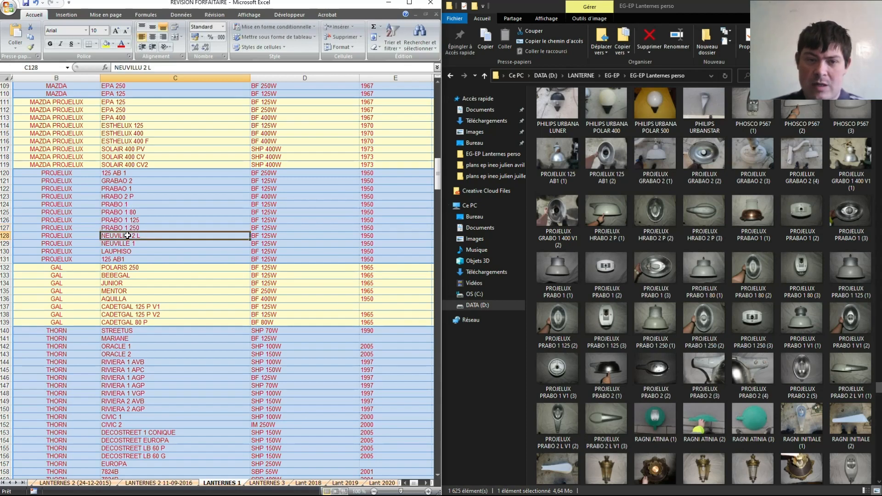
type("PRA")
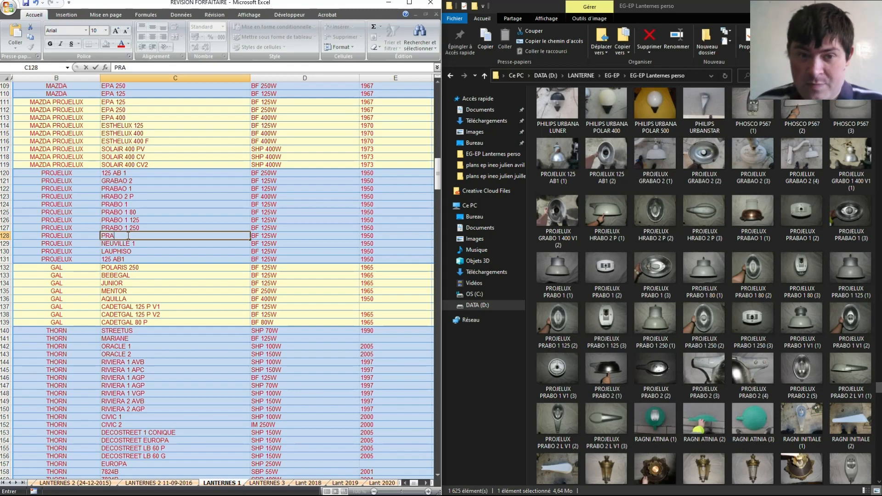
type("BO 2")
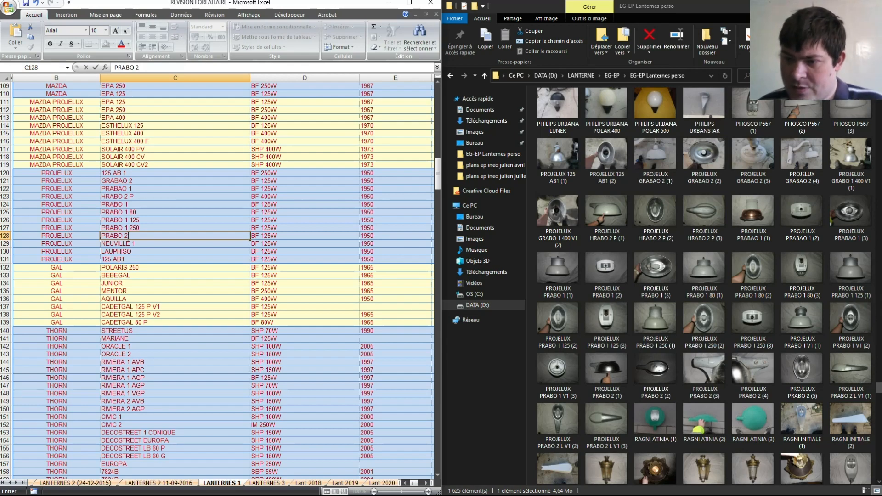
key("Return")
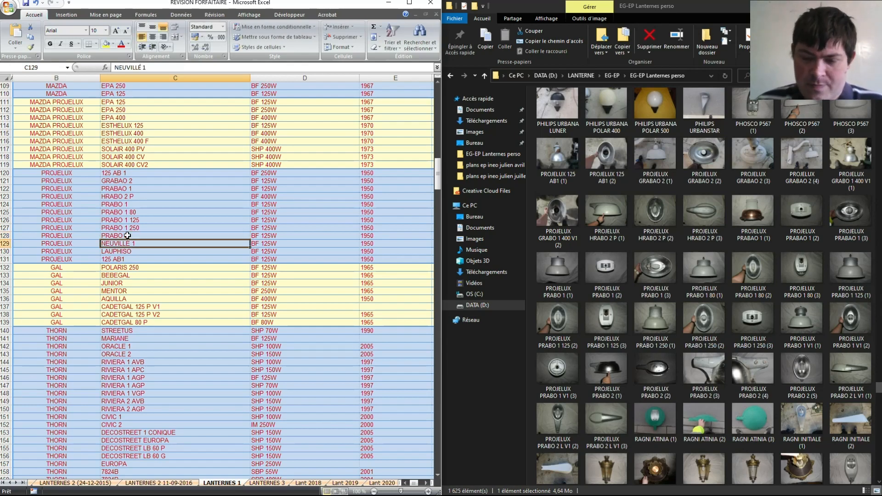
type("PRABO")
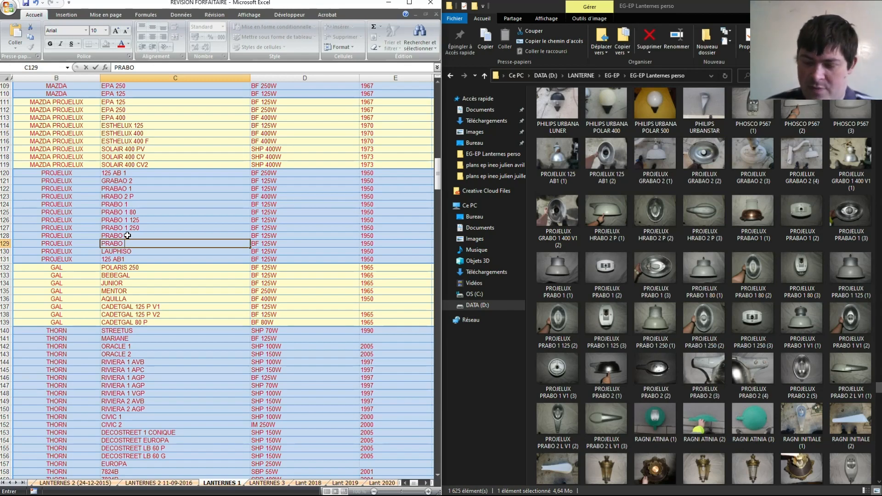
type("2")
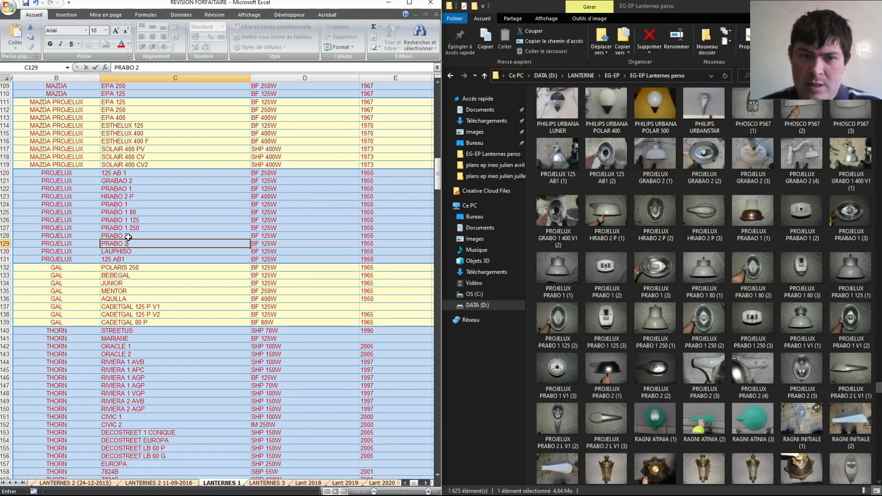
- Try PRABO 1 L as the model name in C128 and set it back to PRABO 2
left_click(135, 238)
double_click(135, 238)
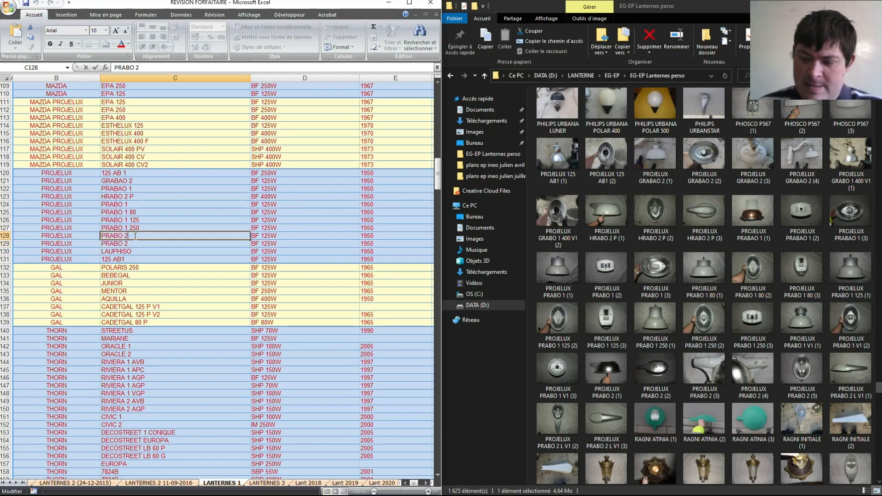
key("BackSpace")
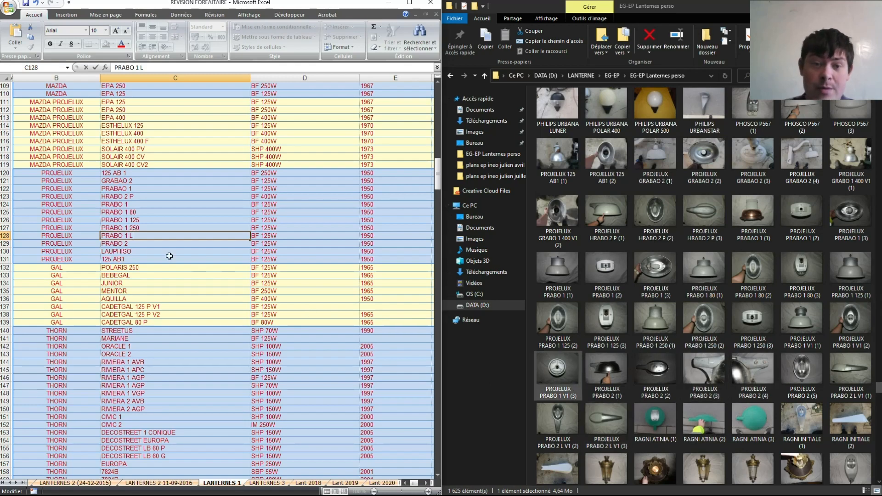
key("BackSpace")
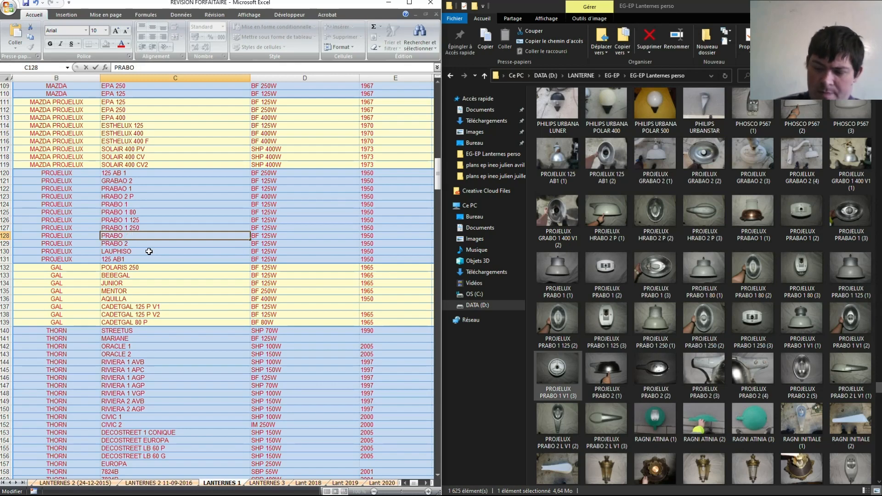
type("2")
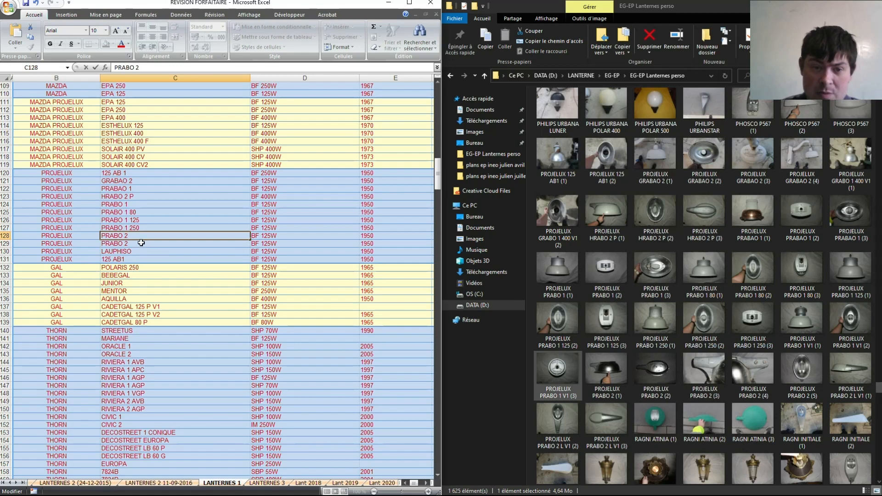
- Change the Projelux model name in C129 to PRABO 1 V1
double_click(142, 244)
key("BackSpace")
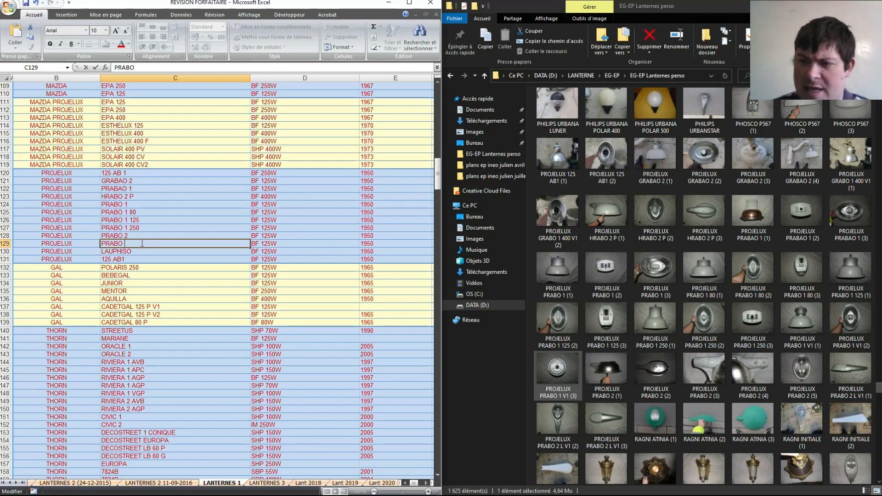
type("1")
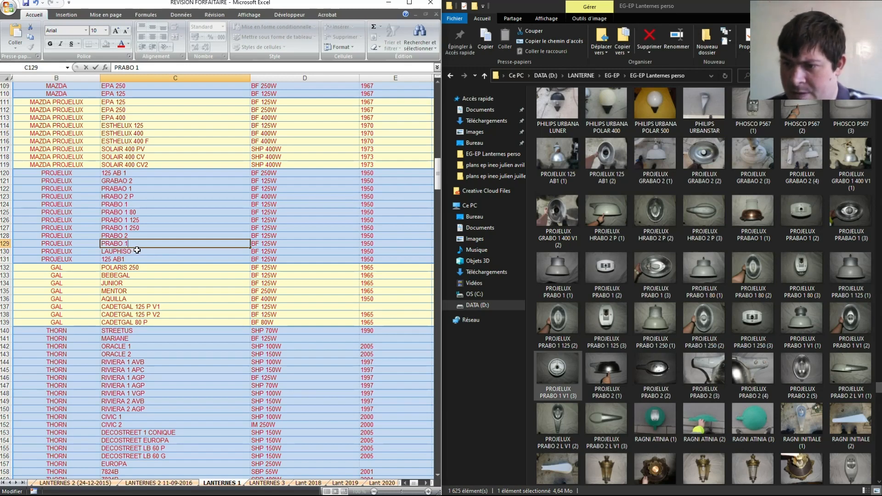
left_click(136, 250)
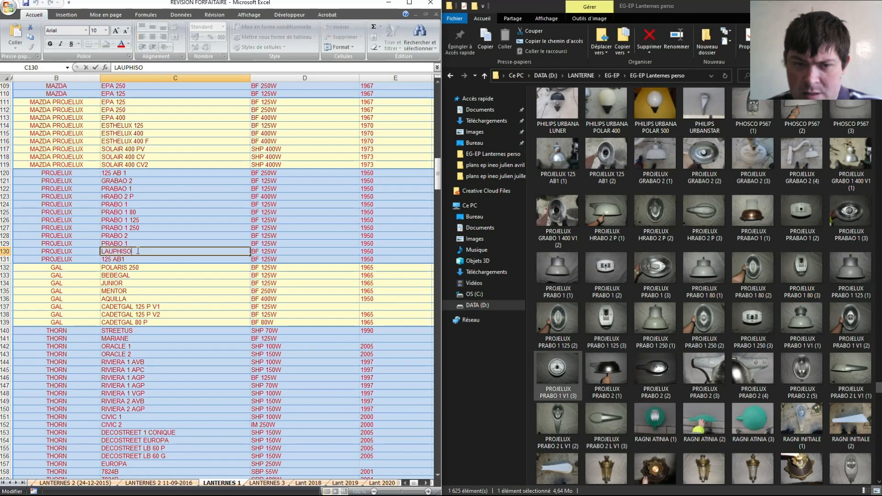
left_click(133, 244)
double_click(133, 244)
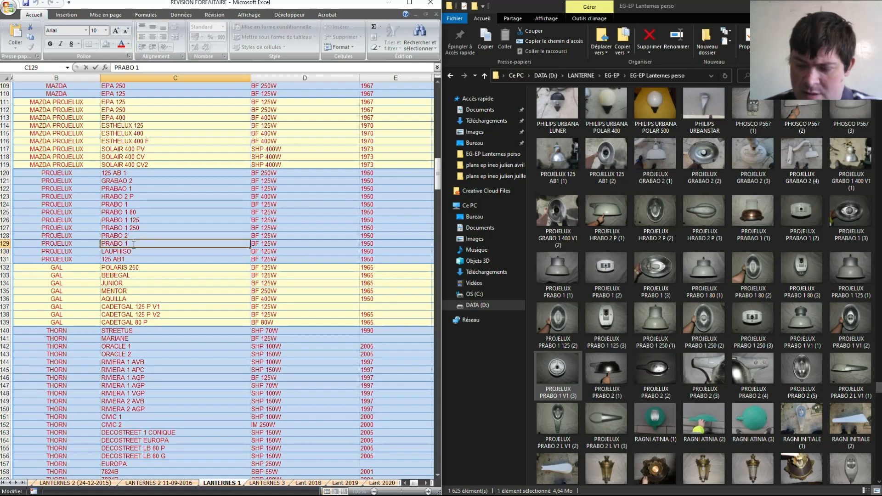
type("V1")
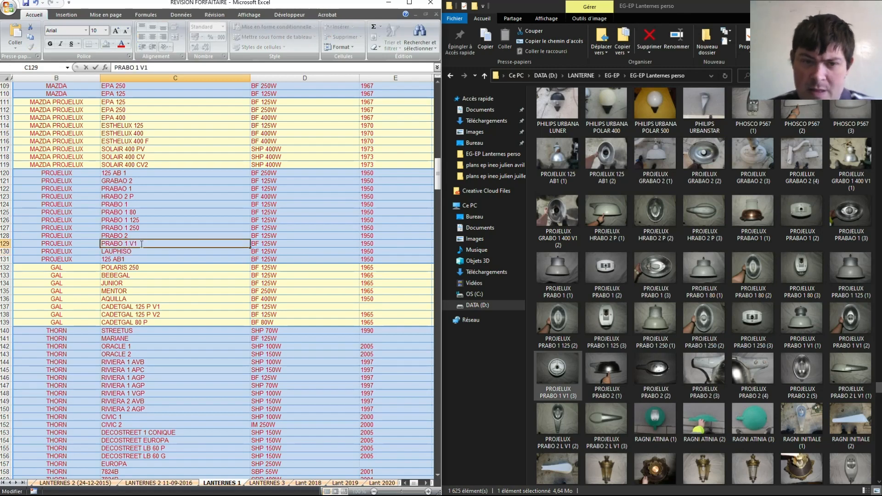
- Replace the Projelux model name in C130 with GRABO 1 400 V1
left_click(144, 252)
double_click(144, 252)
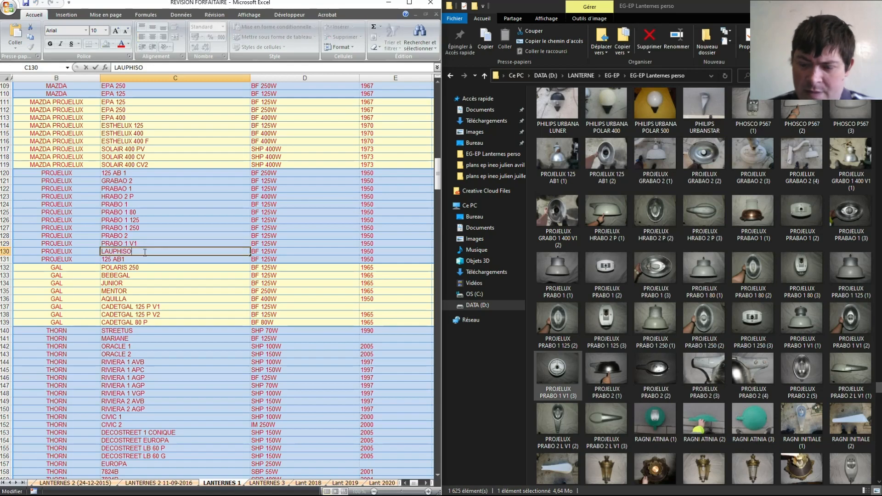
key("BackSpace")
key("BackSpace")
key("BackSpace")
key("BackSpace")
key("BackSpace")
key("BackSpace")
key("BackSpace")
key("BackSpace")
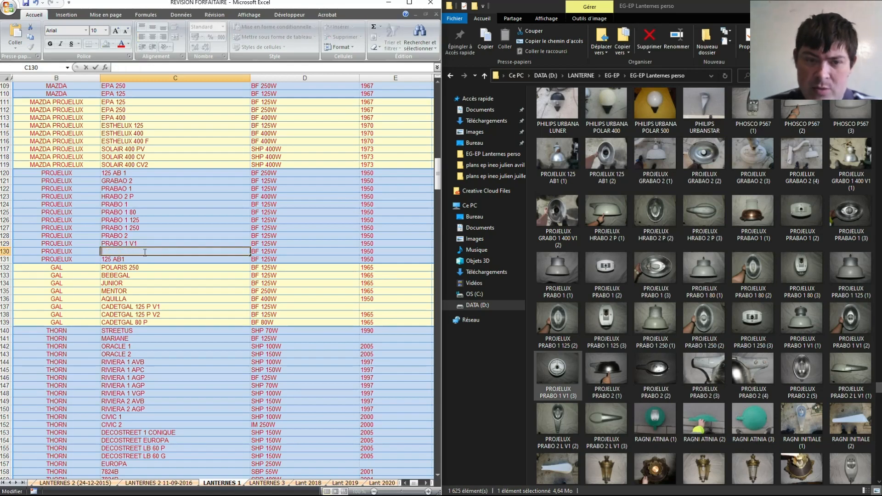
type("GRABO")
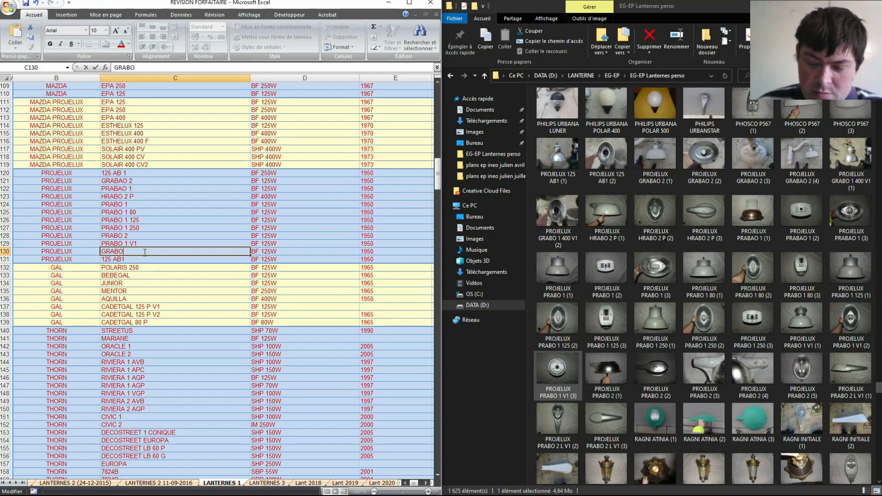
type(" 1")
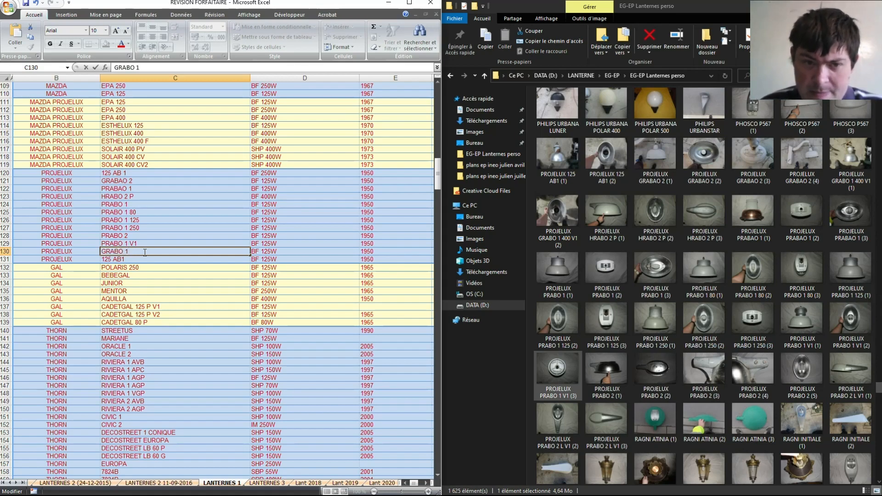
type(" V1")
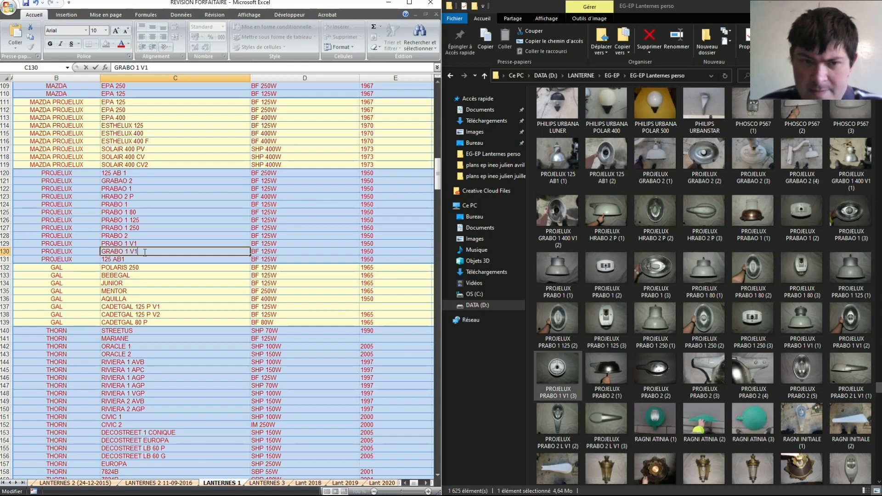
left_click(128, 251)
type("400")
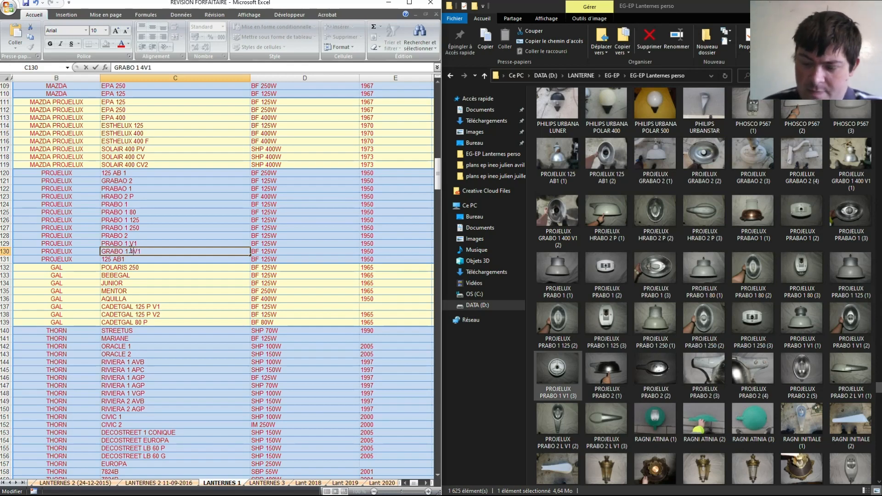
key("Return")
- Replace the Projelux model name in C131 with PRABO 1 L V1
left_click(133, 259)
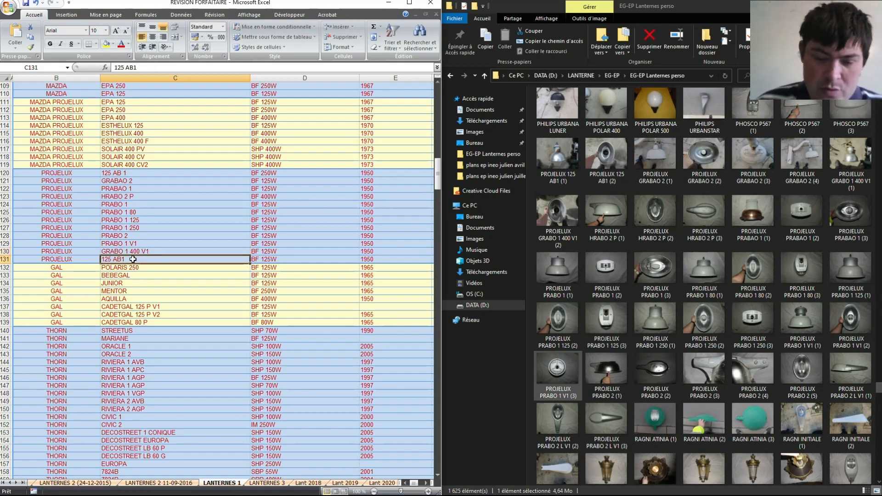
type("PRABO 2")
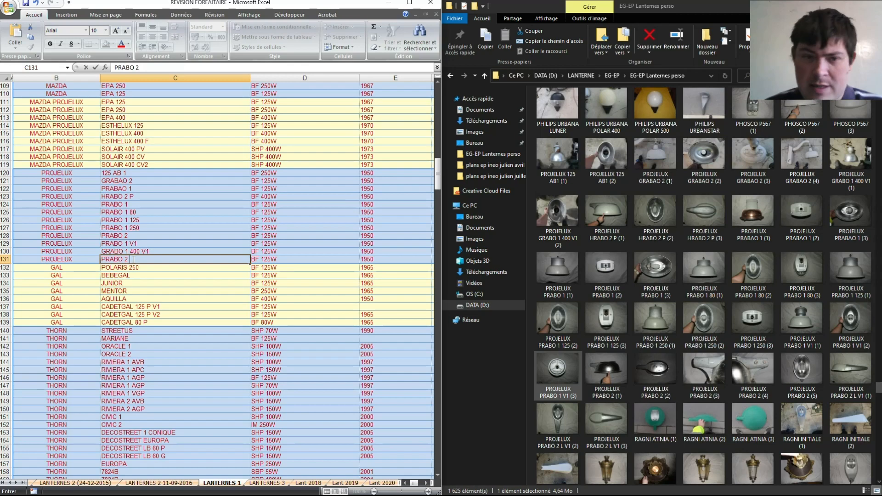
key("BackSpace")
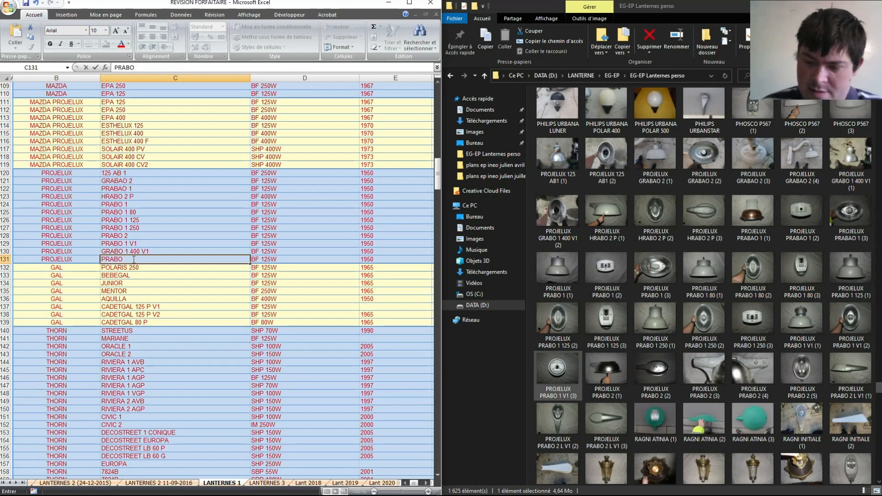
type("1 L V1")
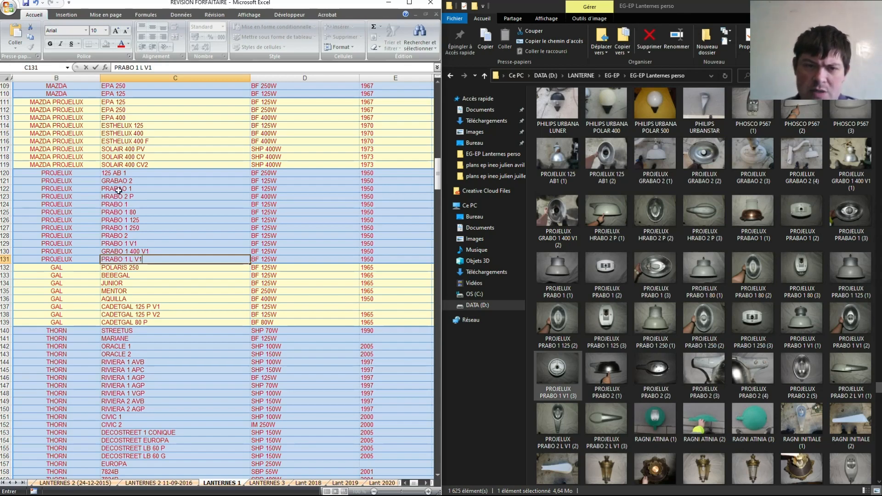
- Copy the Projelux model names in C120:C131 of the LANTERNES 1 sheet
left_click_drag(125, 173, 125, 256)
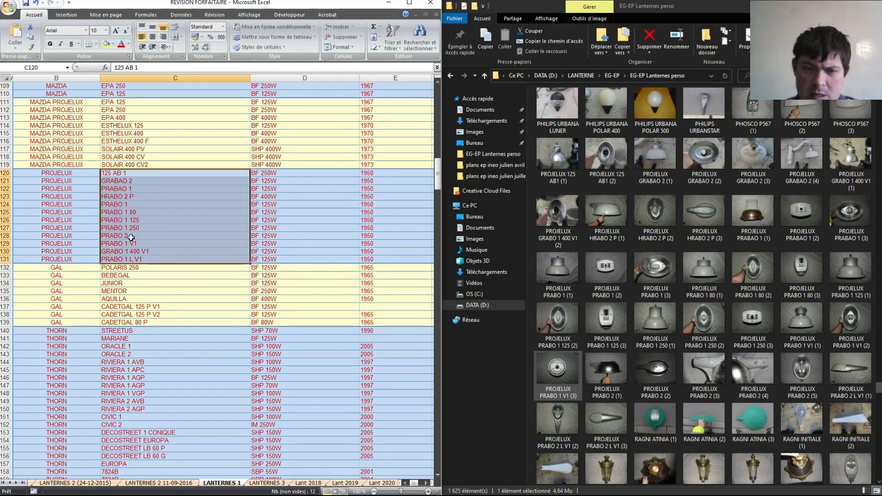
right_click(131, 237)
left_click(146, 253)
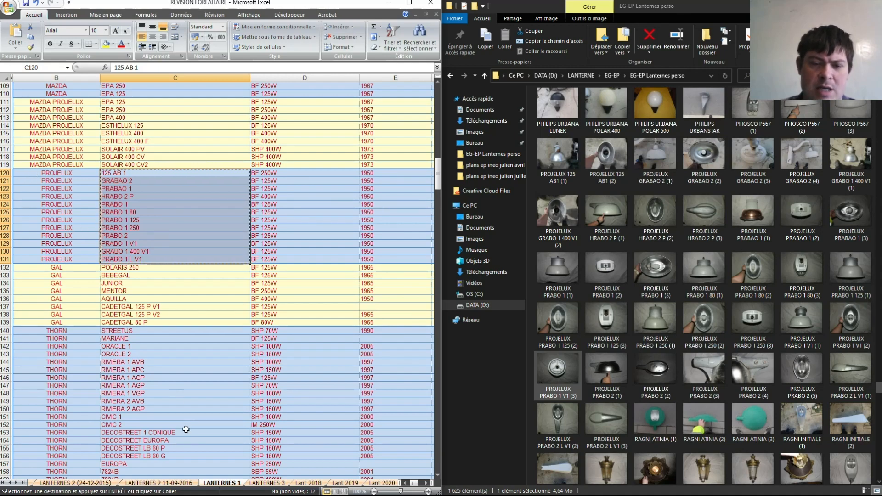
- Paste the copied Projelux model names into column H of the LANTERNES 3 sheet, starting at H119
left_click(261, 484)
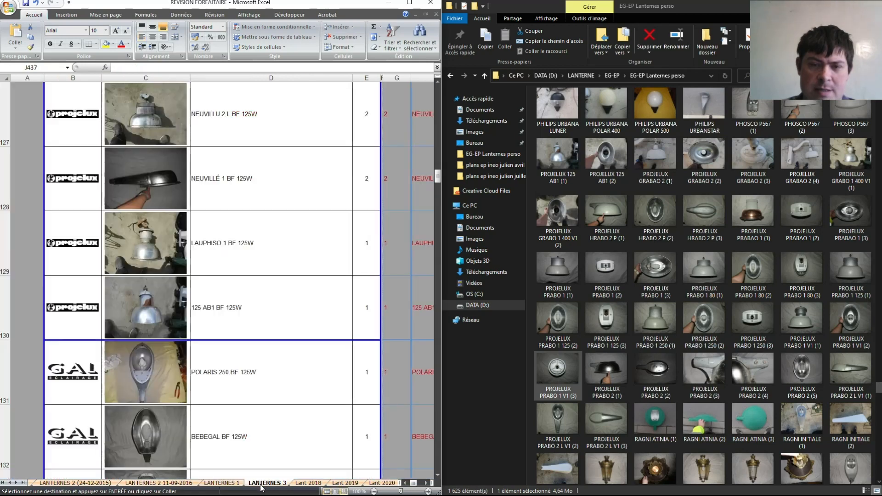
scroll(244, 402, "up", 4)
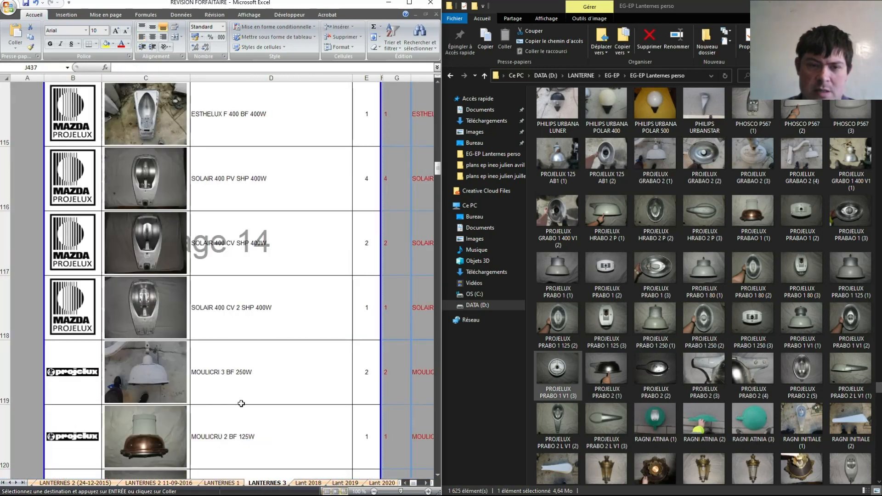
scroll(241, 404, "down", 1)
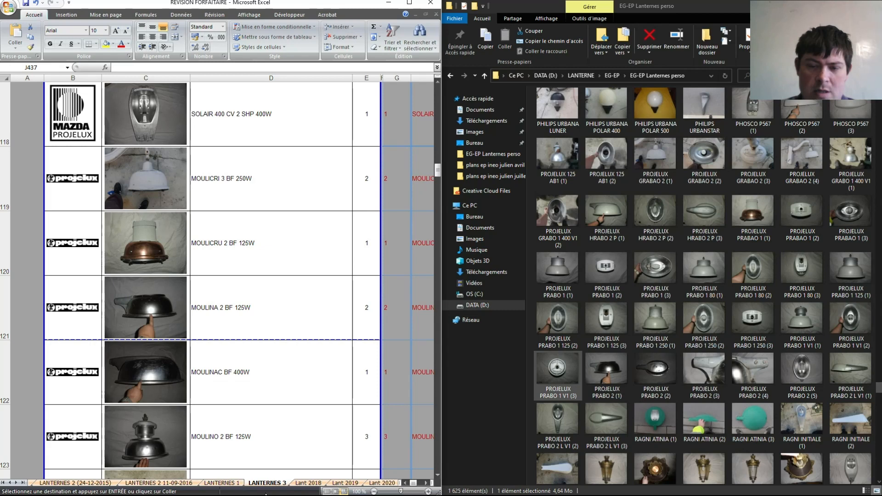
left_click(427, 483)
left_click(427, 483)
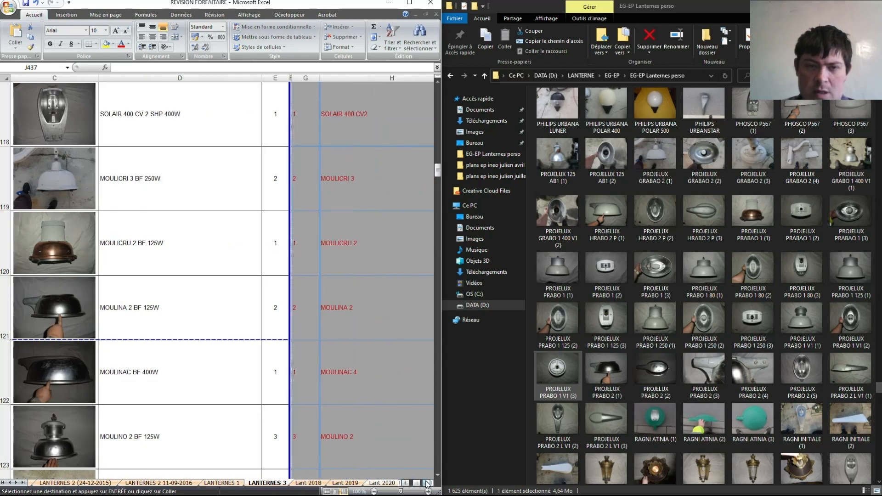
right_click(328, 176)
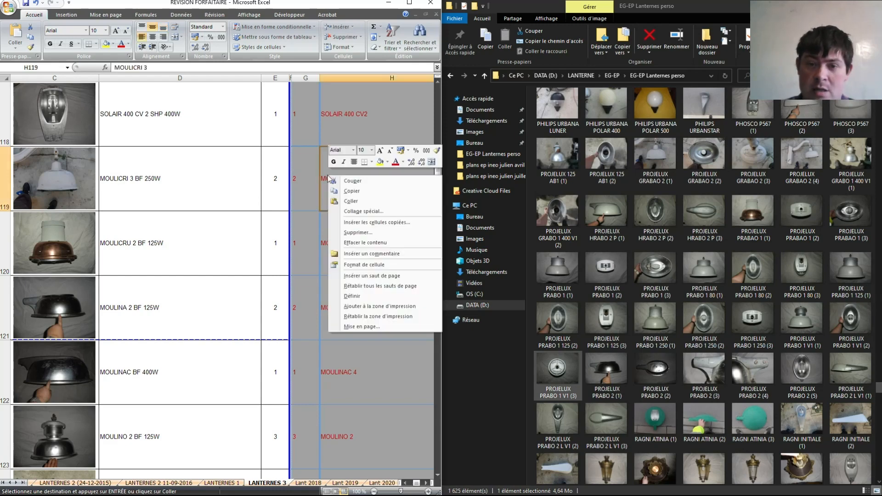
left_click(347, 202)
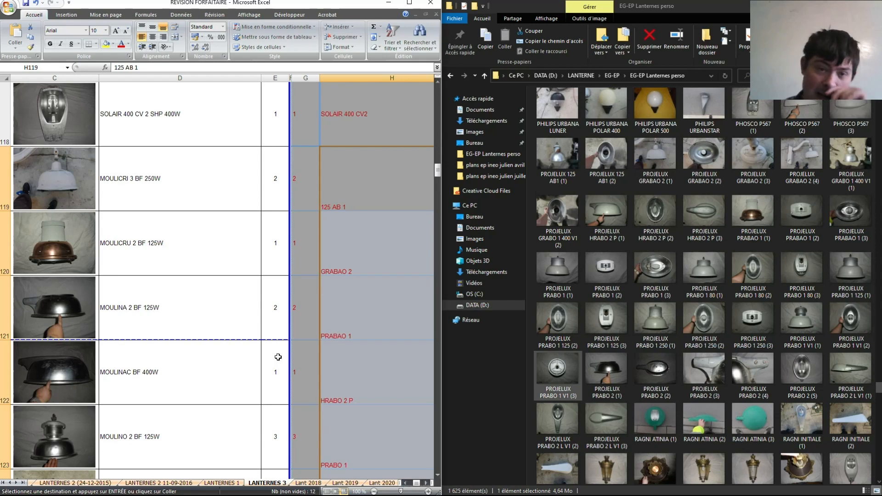
- Start changing the lantern picture in row 119 and browse to the folder D:\LANTERNE\EG-EP\EG-EP Lanternes perso
right_click(58, 184)
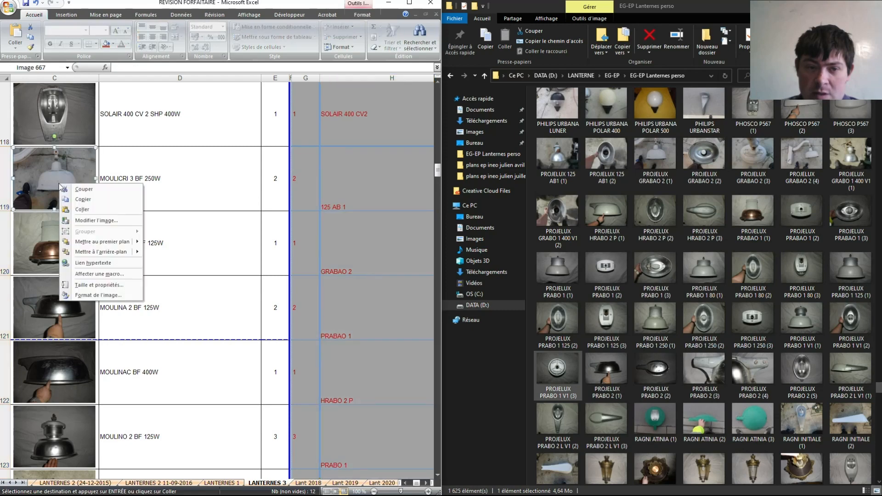
left_click(82, 221)
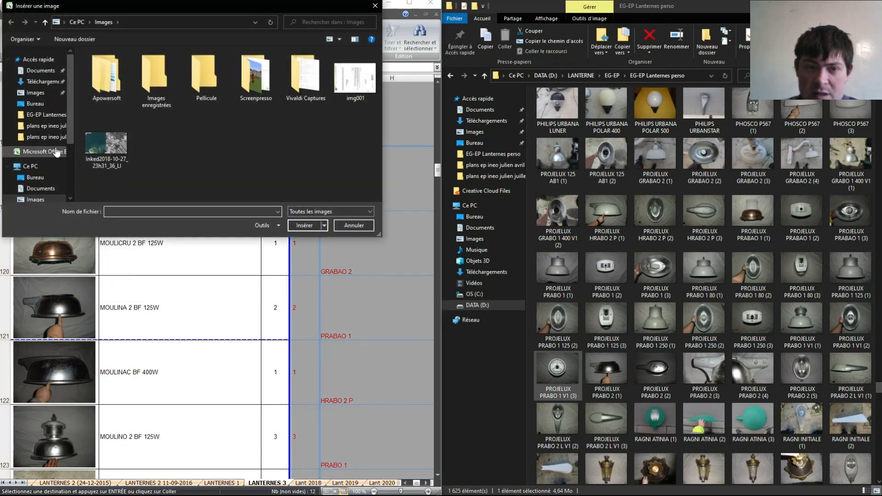
scroll(50, 142, "down", 2)
scroll(51, 145, "down", 1)
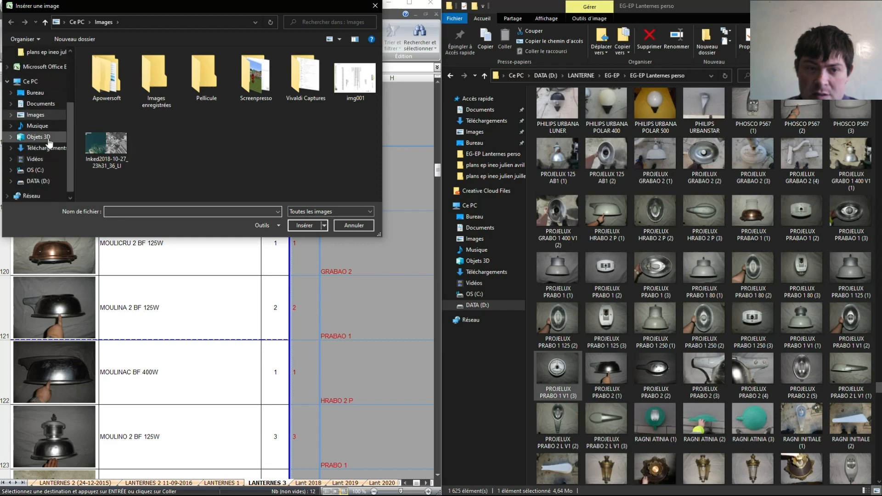
left_click(40, 171)
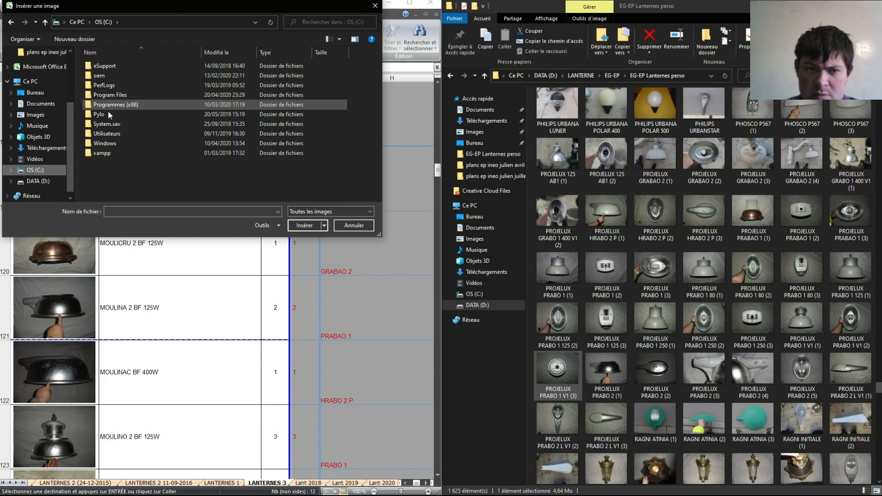
left_click(32, 183)
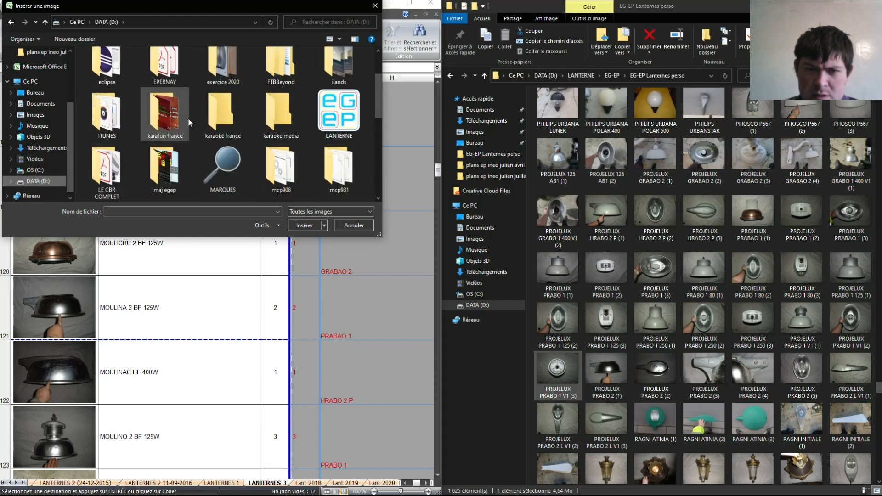
double_click(339, 114)
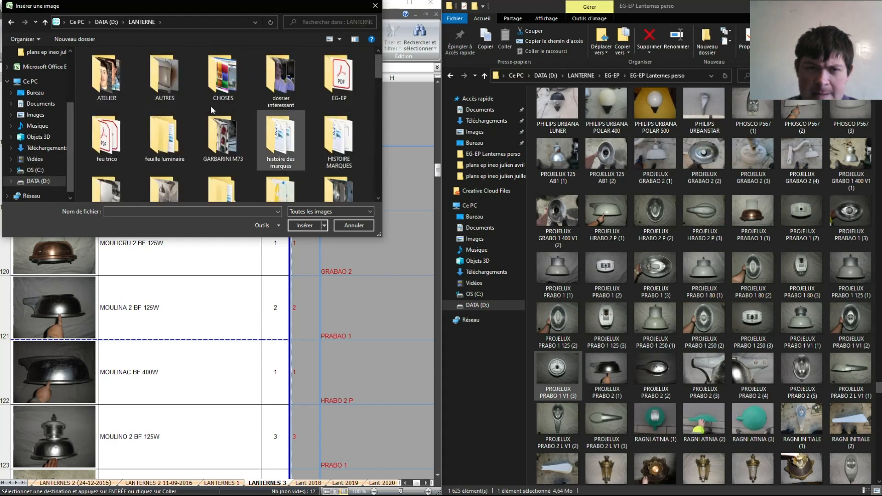
double_click(330, 79)
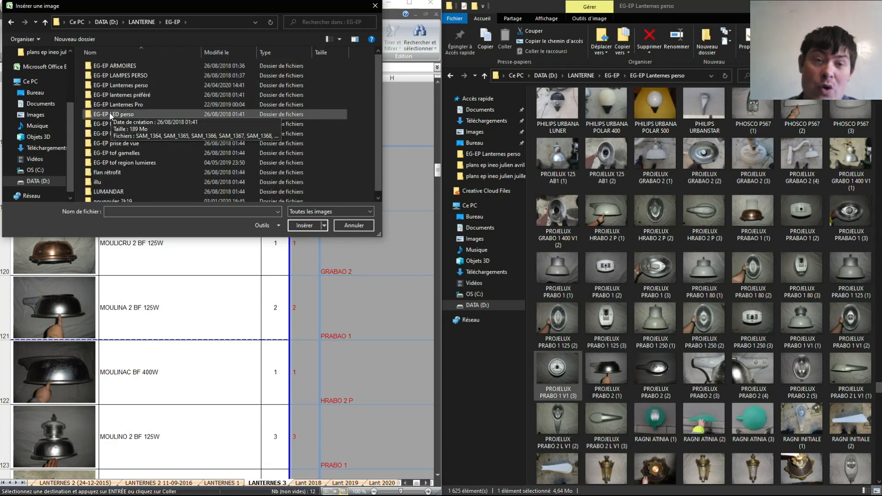
double_click(117, 85)
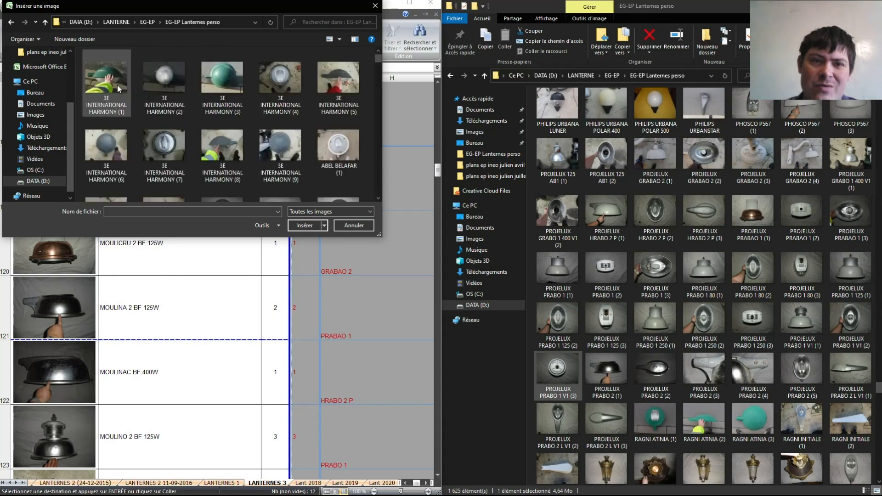
- Enlarge and reposition the picture selection window, and replace the row 119 picture with the photo PROJELUX 125 AB1 (1)
scroll(228, 153, "down", 10)
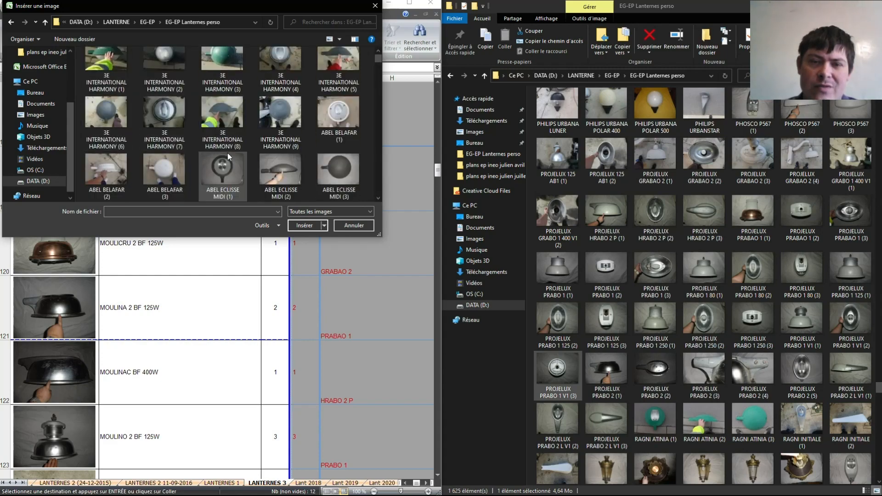
scroll(228, 153, "down", 10)
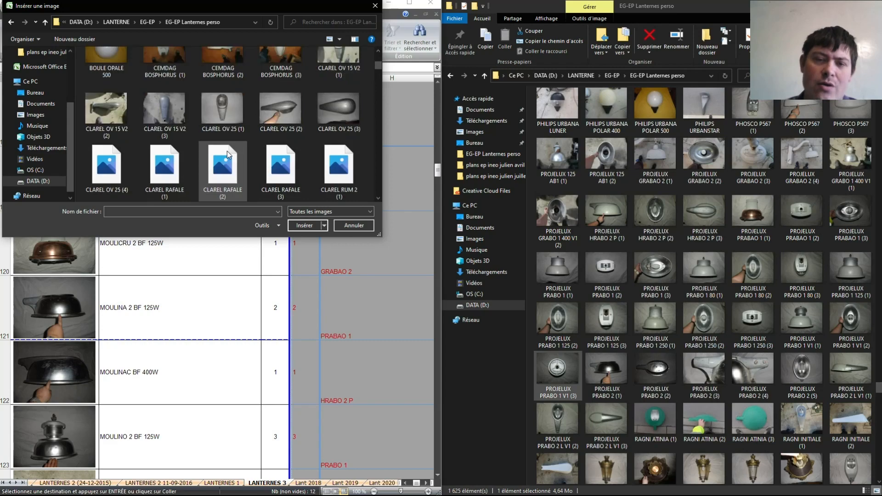
scroll(222, 150, "down", 5)
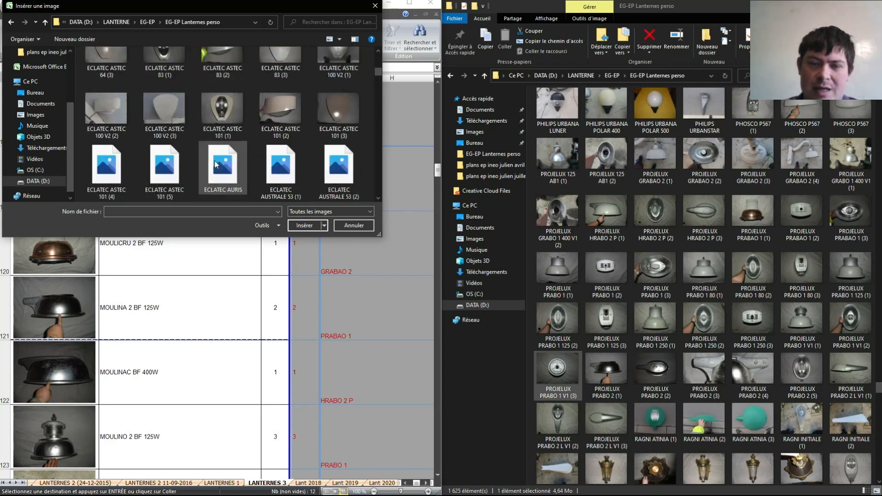
left_click_drag(381, 236, 638, 388)
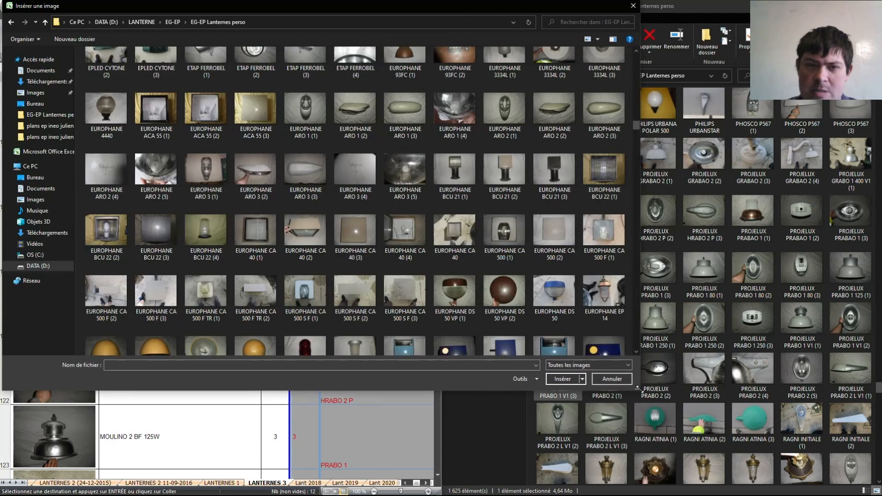
left_click_drag(346, 6, 492, 52)
scroll(475, 248, "down", 15)
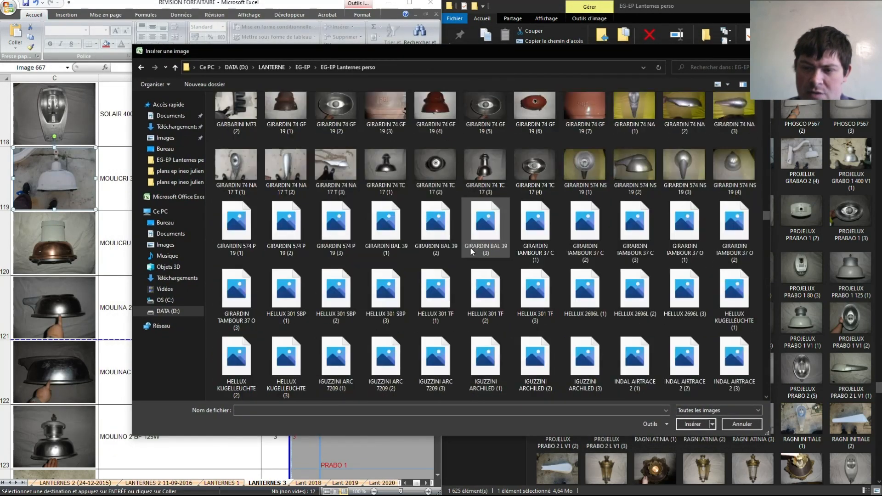
scroll(470, 248, "down", 15)
scroll(470, 251, "down", 15)
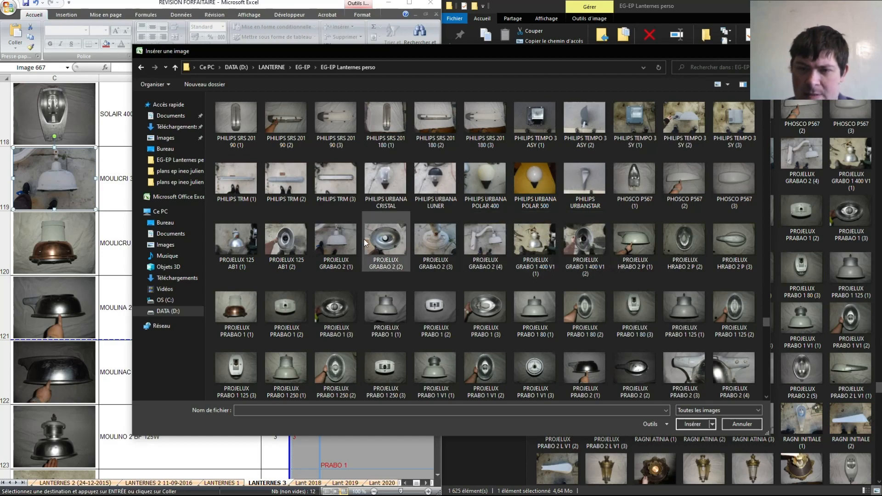
double_click(228, 239)
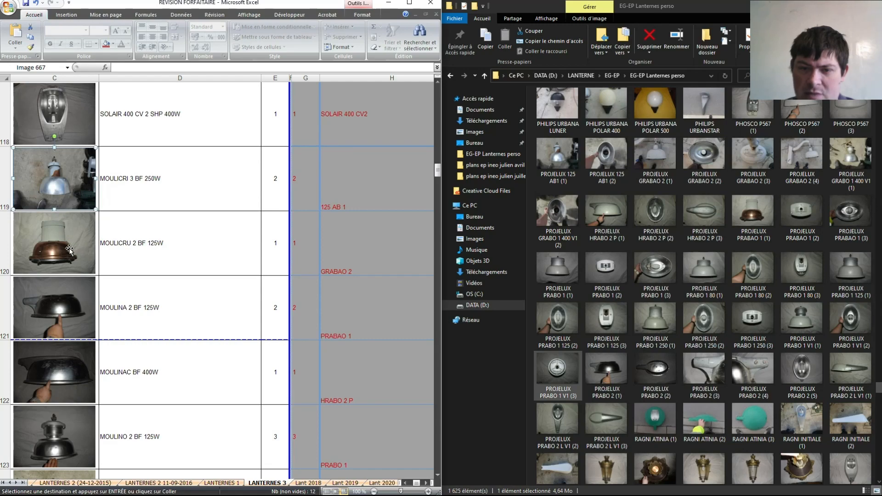
- Replace the lantern picture in row 120 with the photo PROJELUX GRABAO 2 (1)
right_click(69, 249)
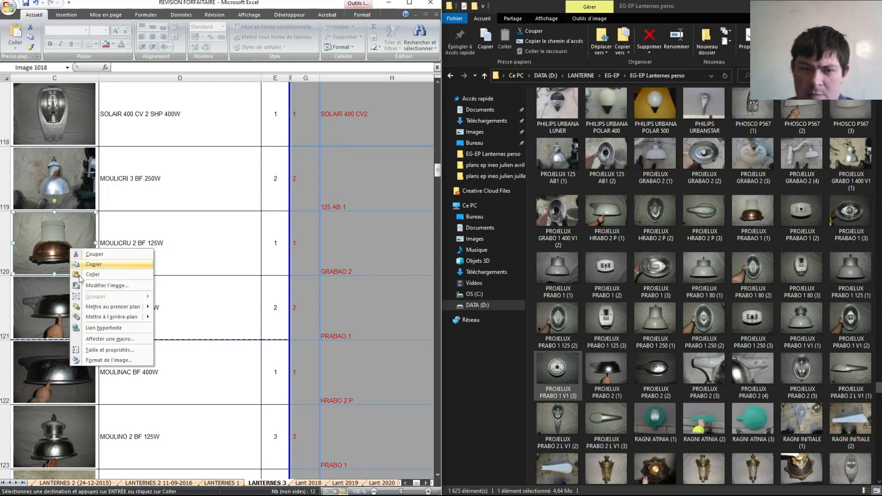
left_click(90, 285)
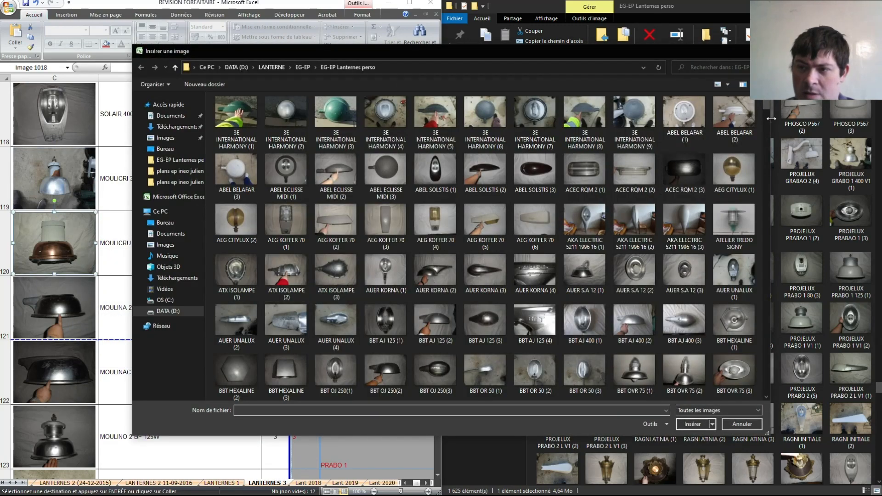
left_click_drag(767, 107, 756, 313)
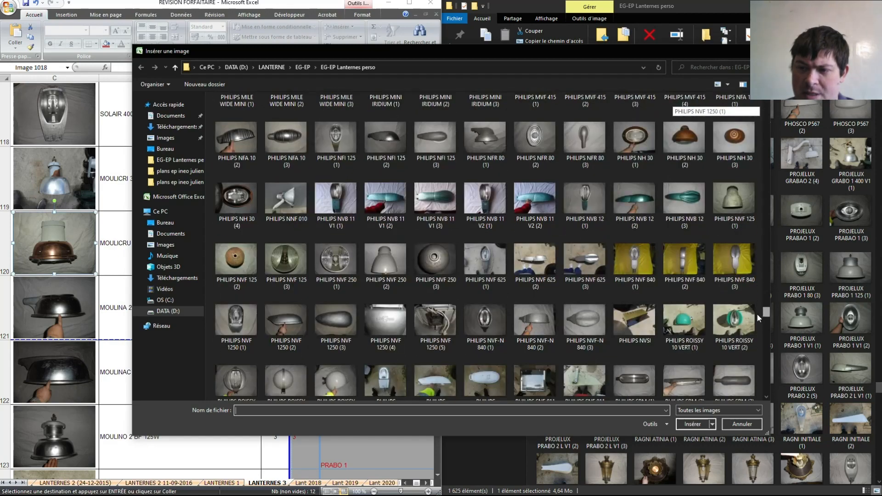
scroll(560, 269, "down", 6)
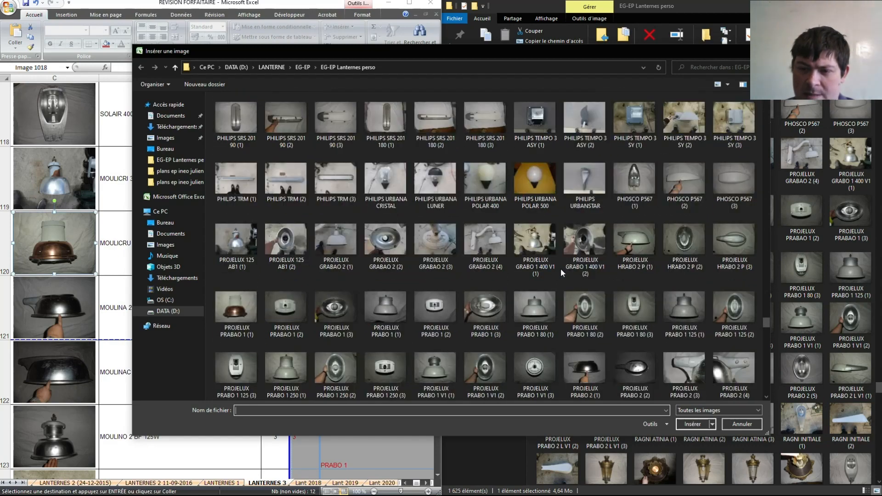
scroll(560, 268, "up", 3)
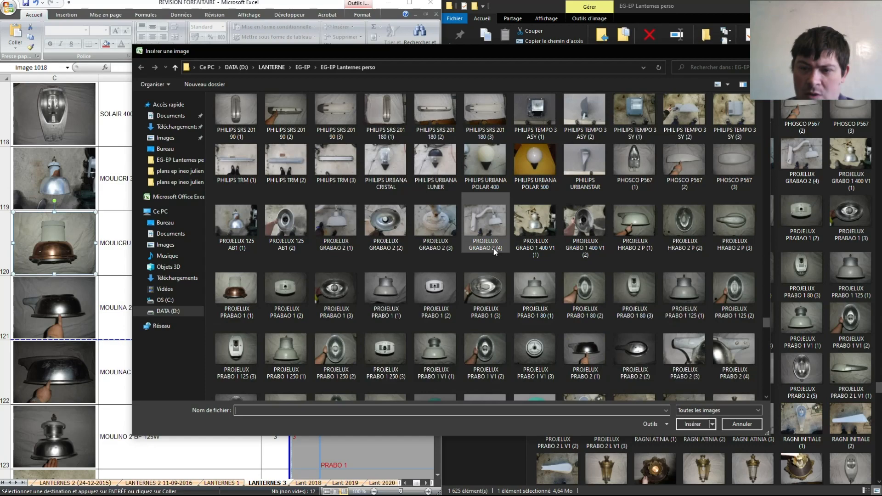
double_click(339, 218)
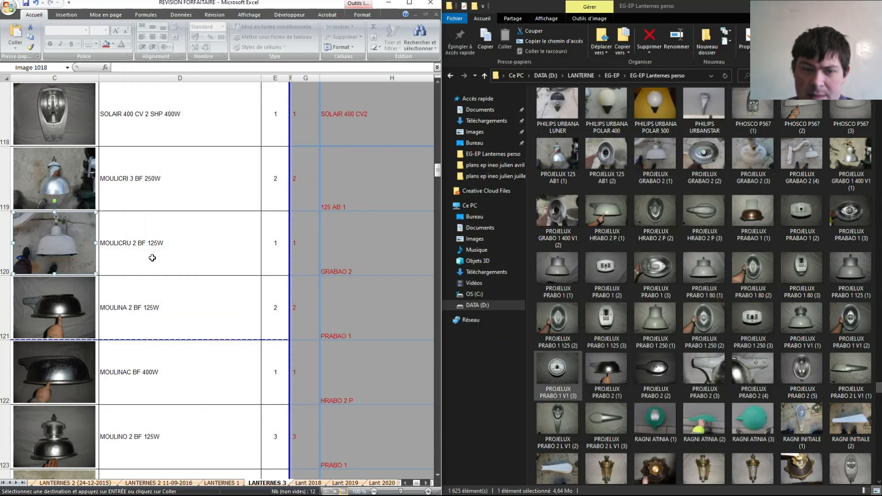
- Replace the lantern picture in row 121 with the photo PROJELUX PRABAO 1 (1)
right_click(73, 299)
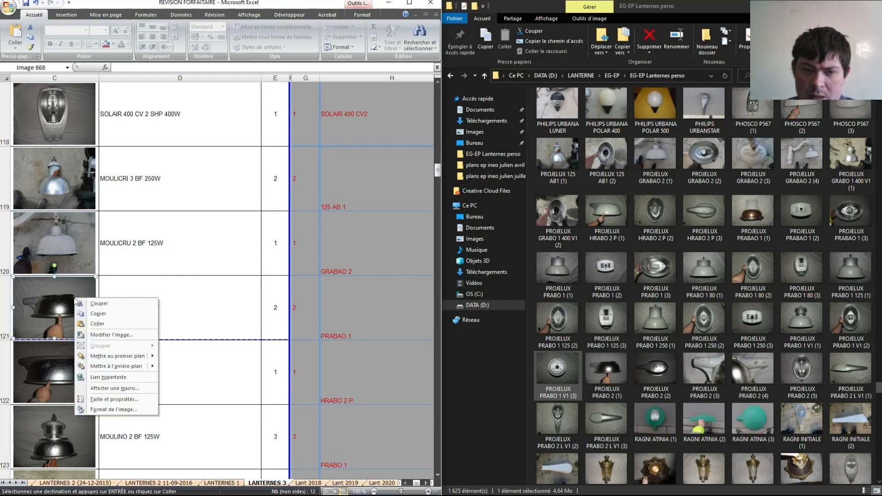
left_click(95, 334)
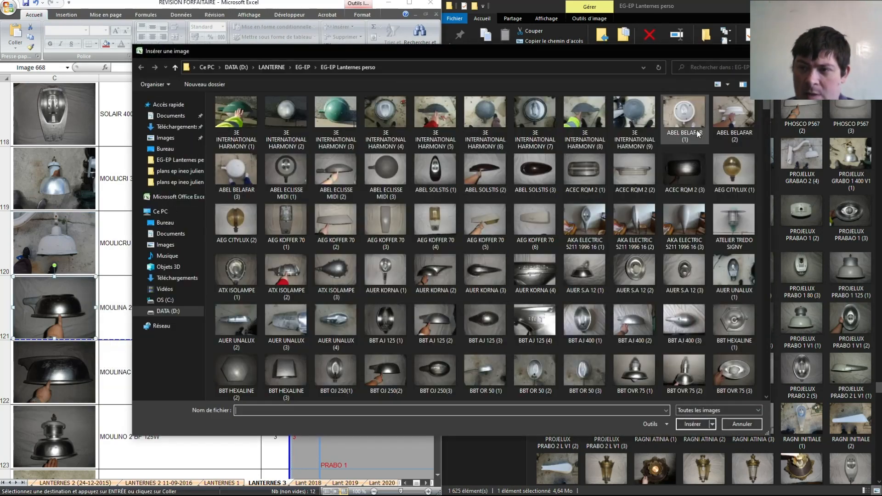
left_click_drag(766, 103, 756, 260)
scroll(756, 258, "down", 15)
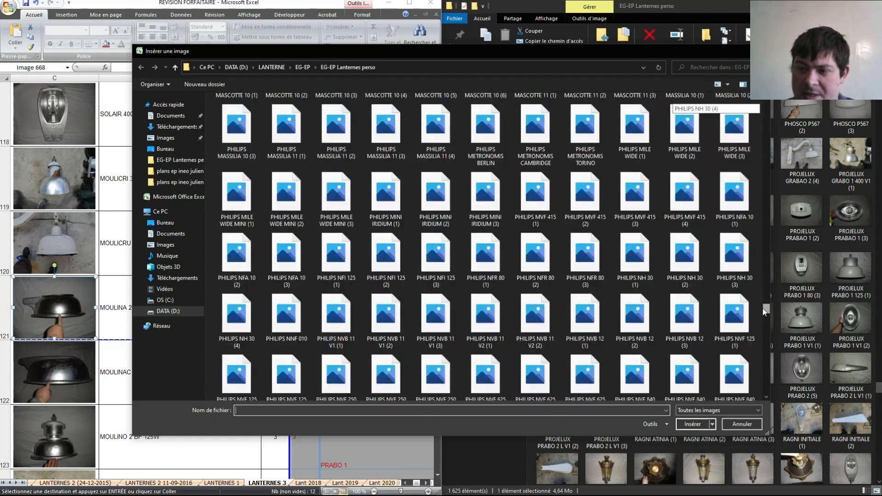
scroll(630, 286, "down", 7)
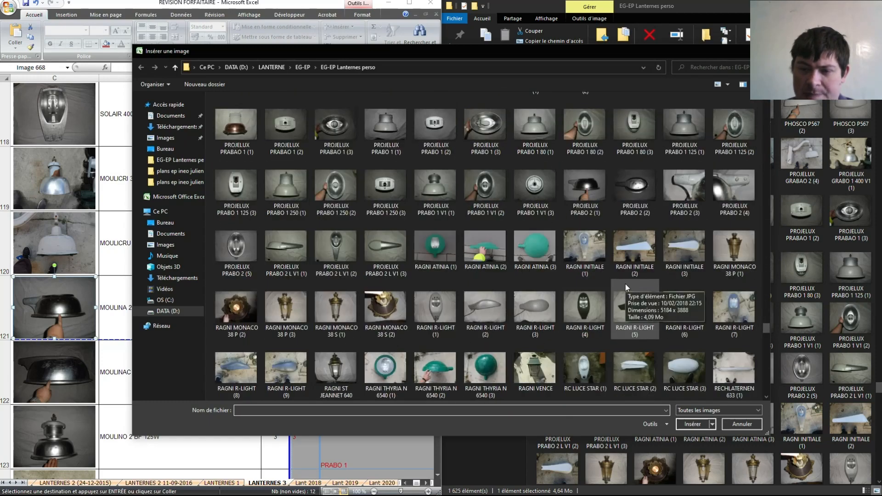
scroll(624, 285, "up", 2)
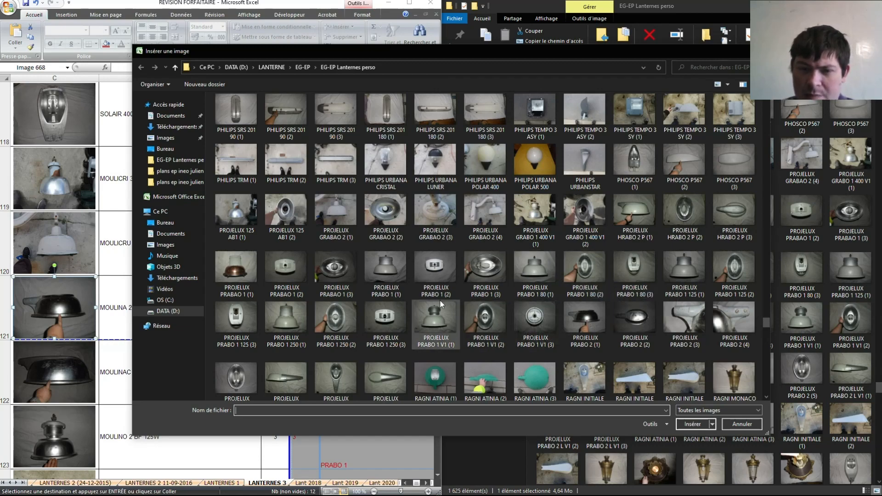
double_click(229, 273)
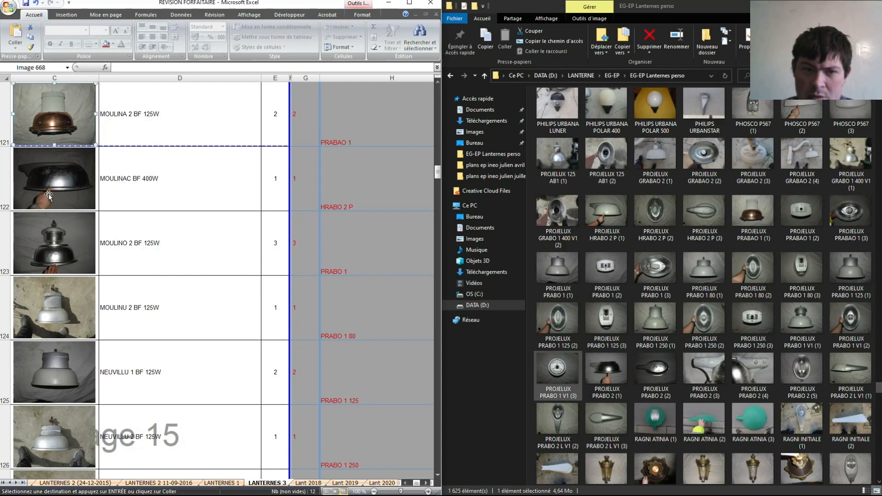
- Replace the lantern picture in row 122 with the photo PROJELUX HRABO 2 P (1)
right_click(49, 195)
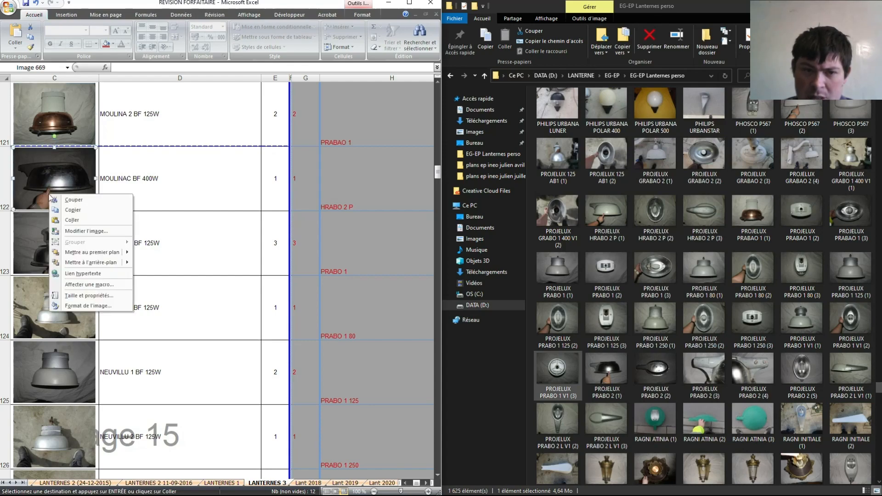
left_click(98, 231)
left_click_drag(765, 107, 762, 314)
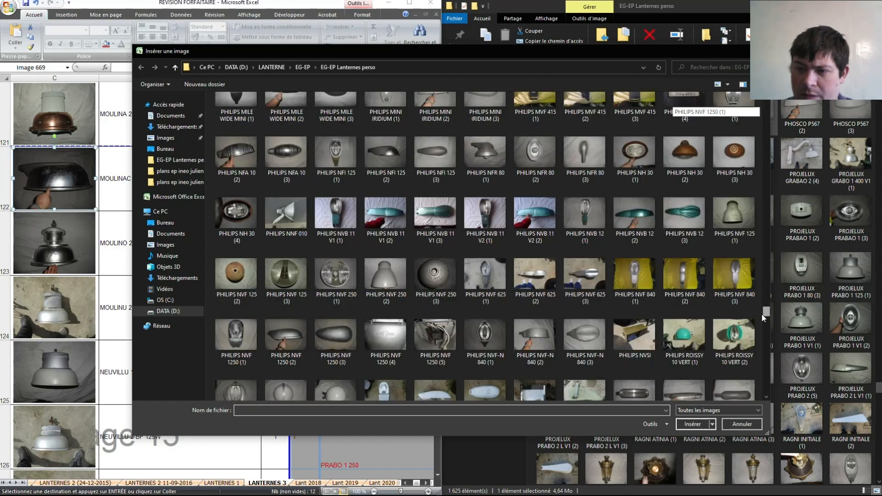
scroll(679, 302, "down", 9)
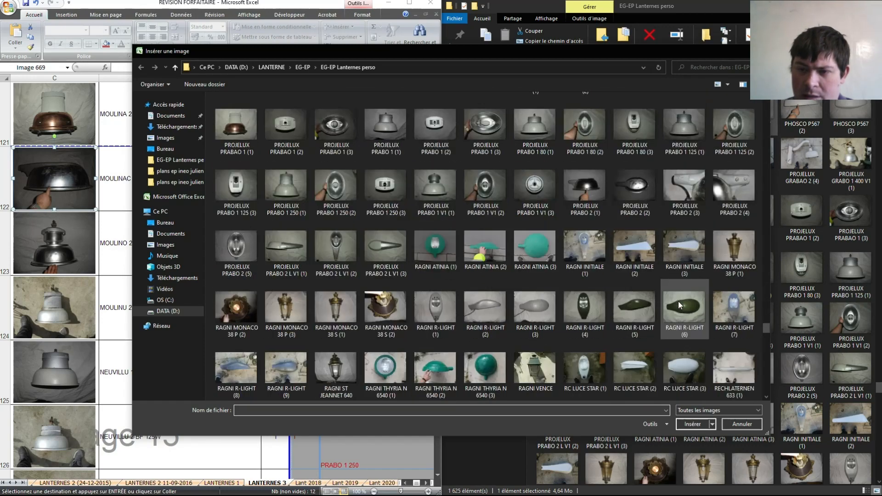
scroll(678, 301, "up", 3)
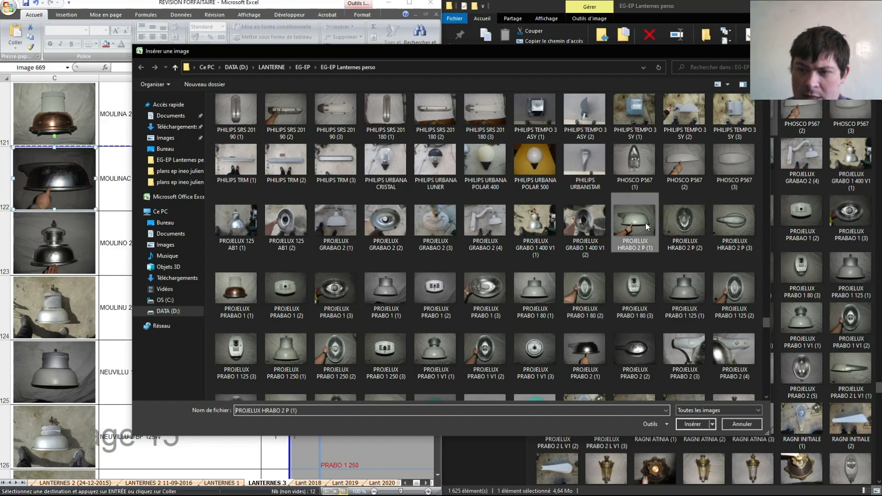
double_click(646, 222)
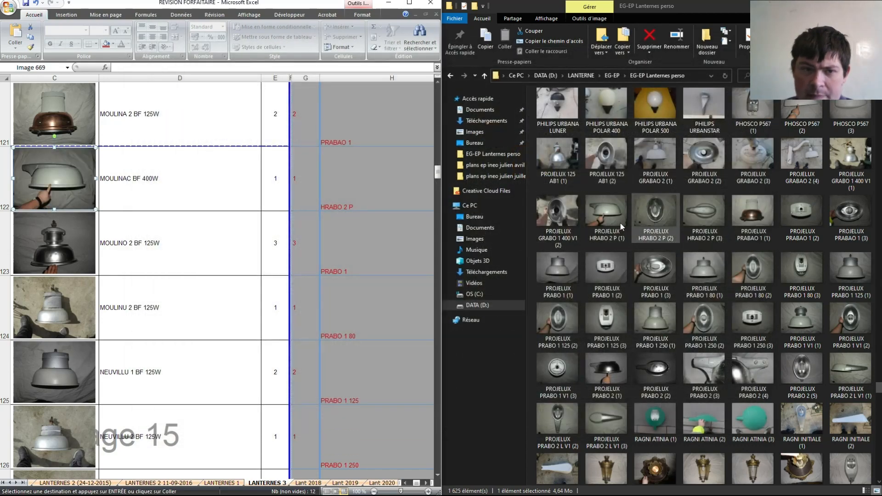
- Replace the lantern picture in row 123 with the photo PROJELUX PRABO 1 (1)
right_click(76, 246)
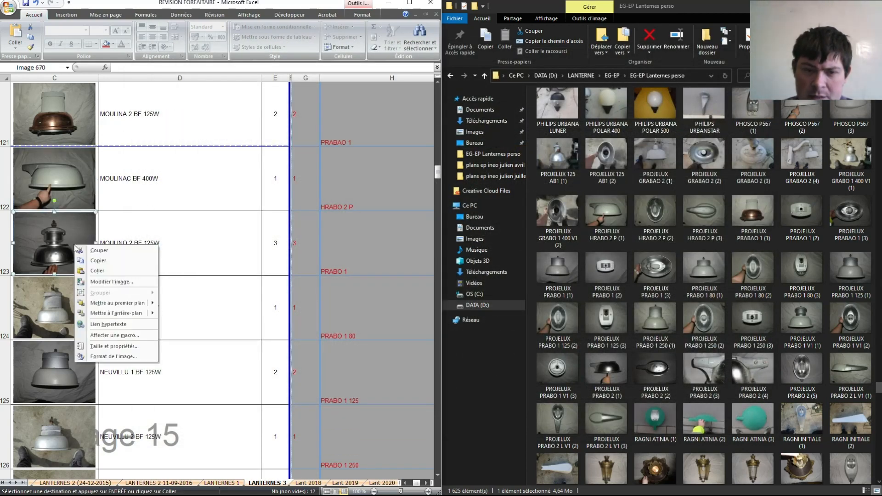
left_click(107, 282)
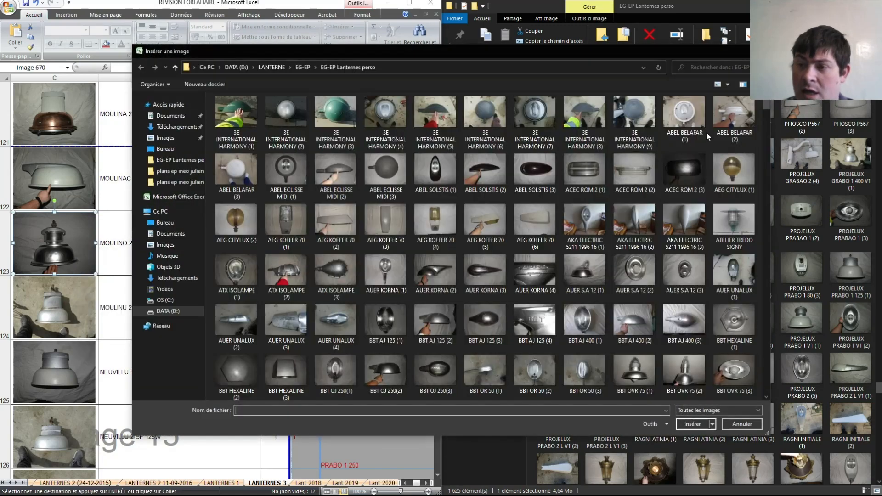
left_click_drag(767, 103, 764, 300)
scroll(622, 275, "down", 5)
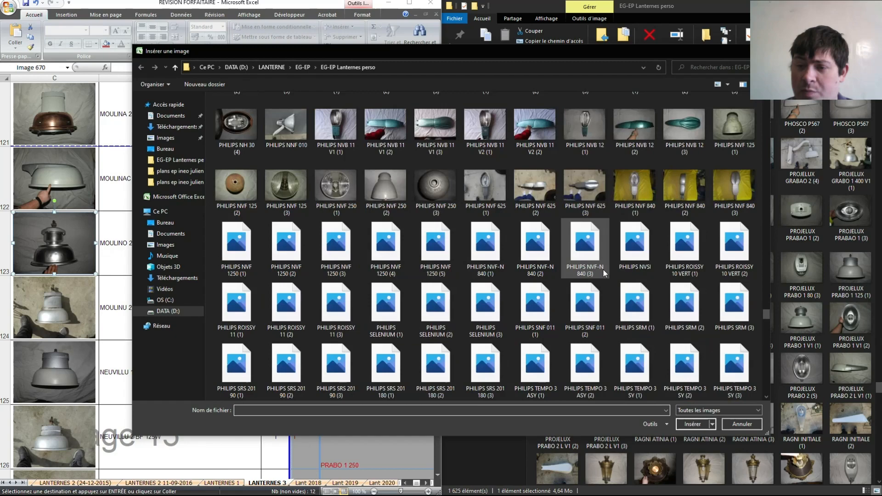
scroll(602, 268, "down", 3)
scroll(602, 268, "up", 2)
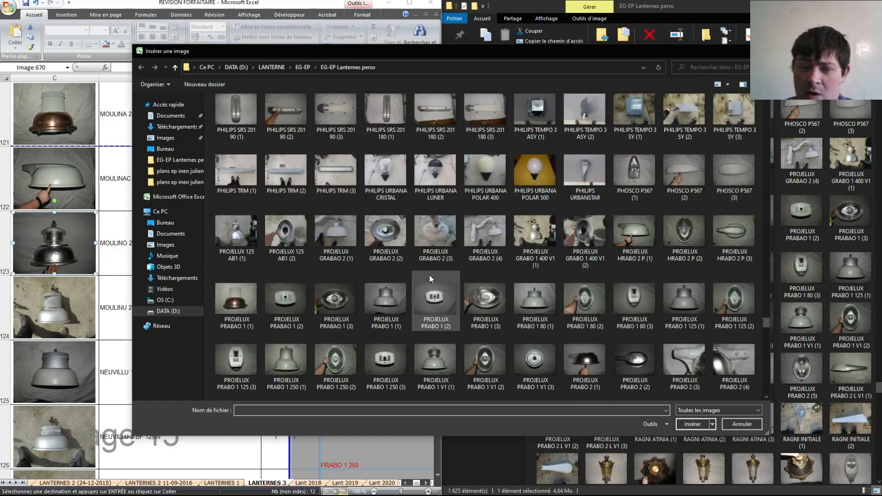
double_click(392, 277)
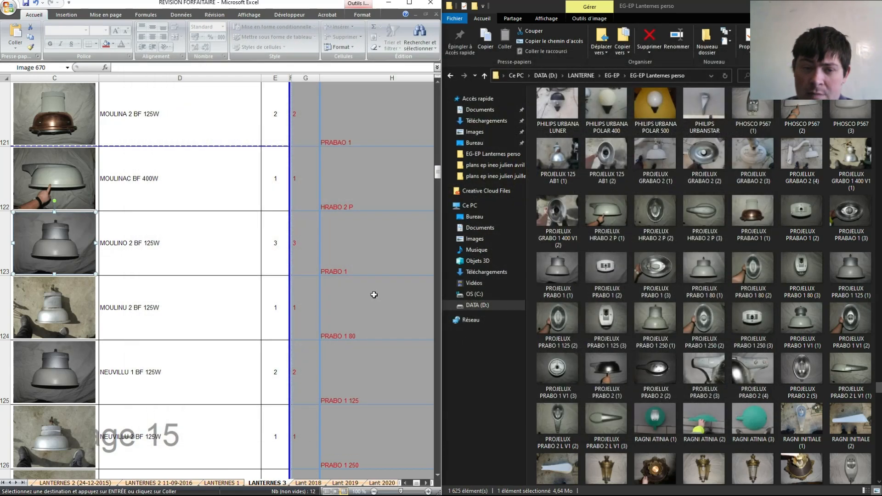
- Replace the lantern picture in row 124 with the photo PROJELUX PRABO 1 80 (1)
right_click(62, 300)
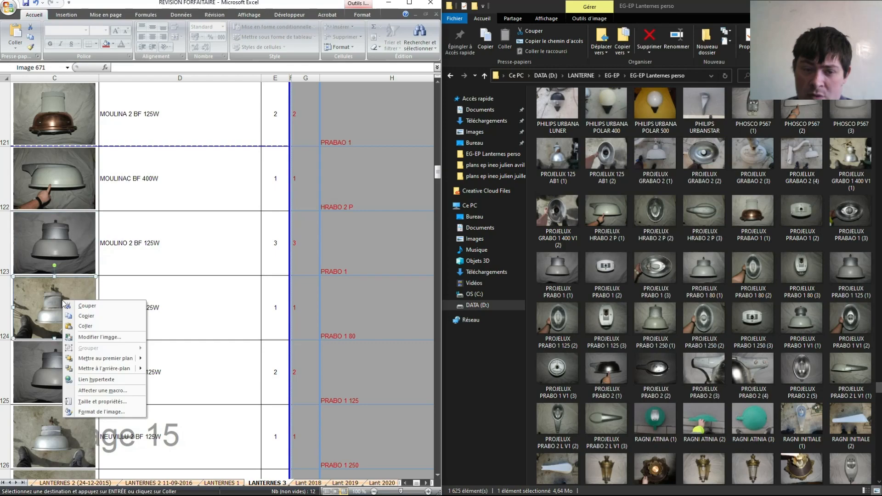
left_click(87, 338)
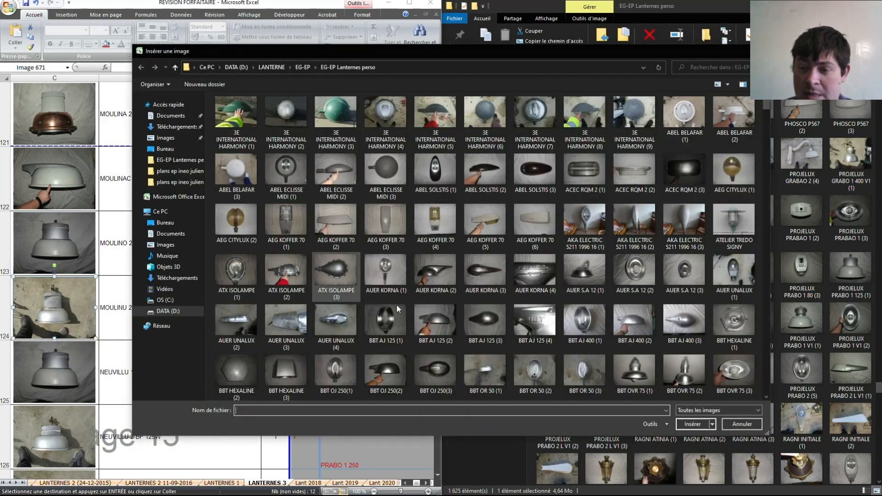
scroll(584, 337, "down", 5)
left_click_drag(766, 130, 777, 327)
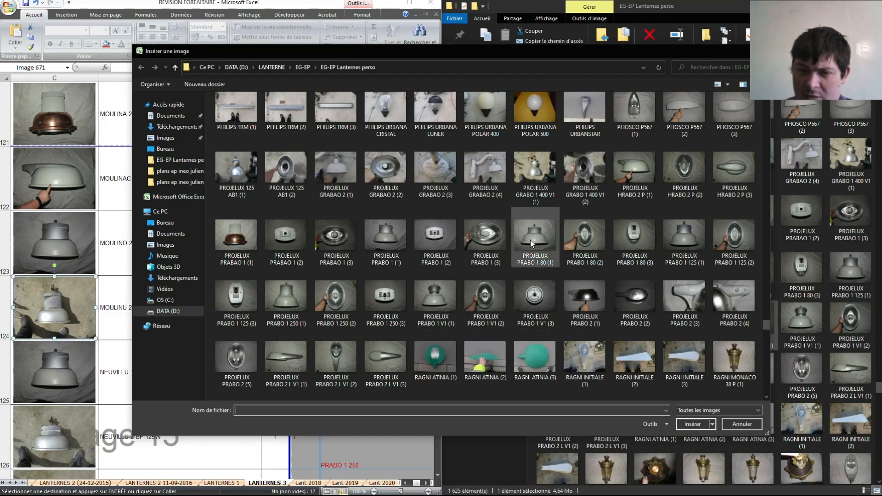
key("Escape")
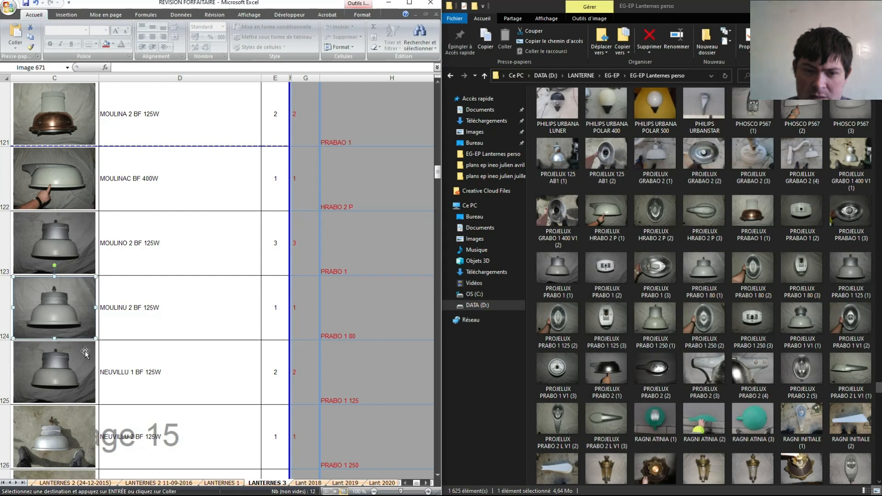
- Replace the lantern picture in row 125 with the photo PROJELUX PRABO 1 125 (1)
left_click(47, 377)
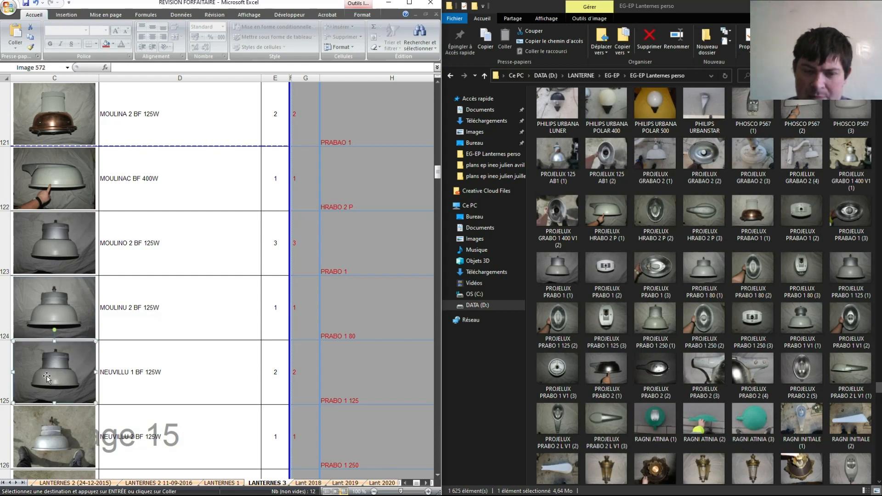
right_click(47, 376)
left_click(75, 415)
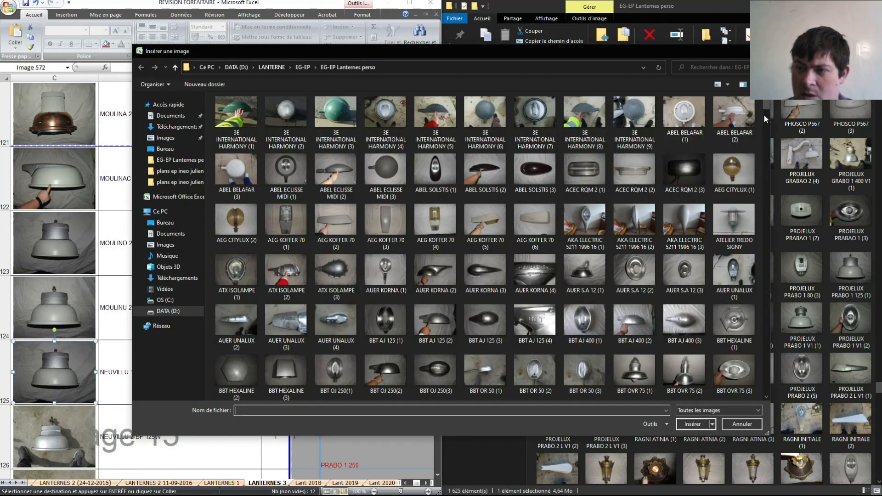
left_click_drag(767, 105, 770, 326)
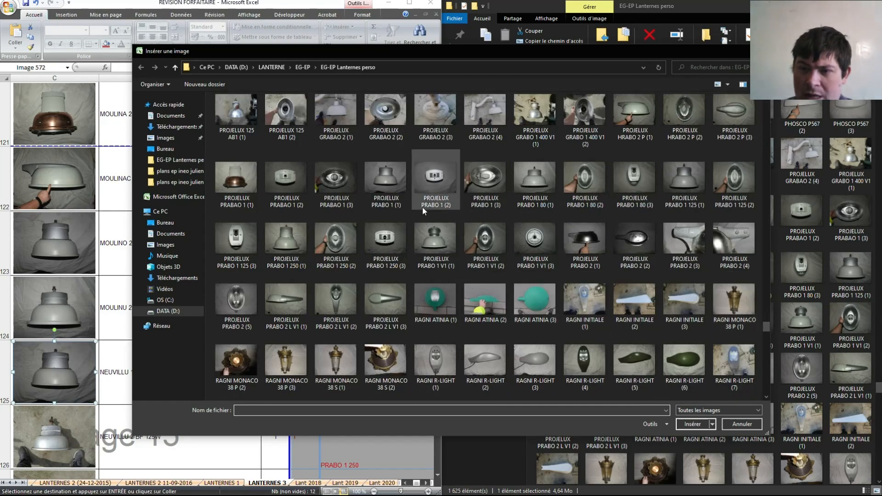
double_click(676, 175)
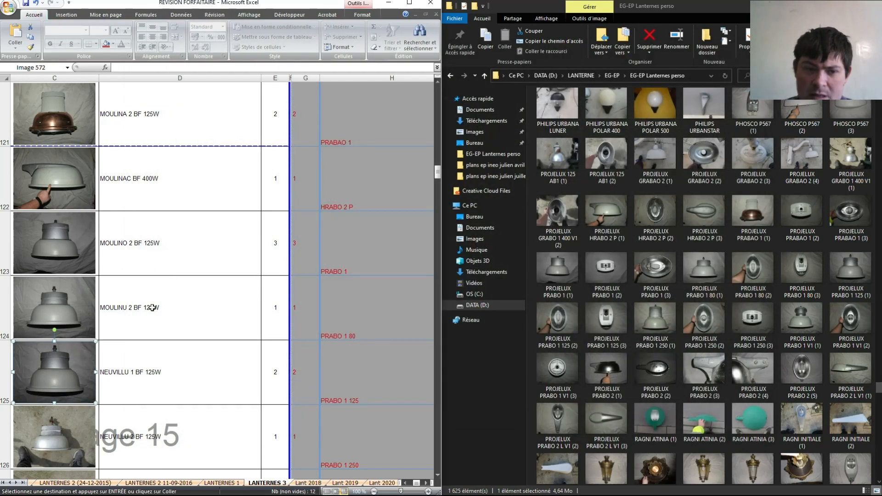
- Replace the lantern picture in row 126 with the photo PROJELUX PRABO 1 250 (1)
scroll(89, 349, "down", 1)
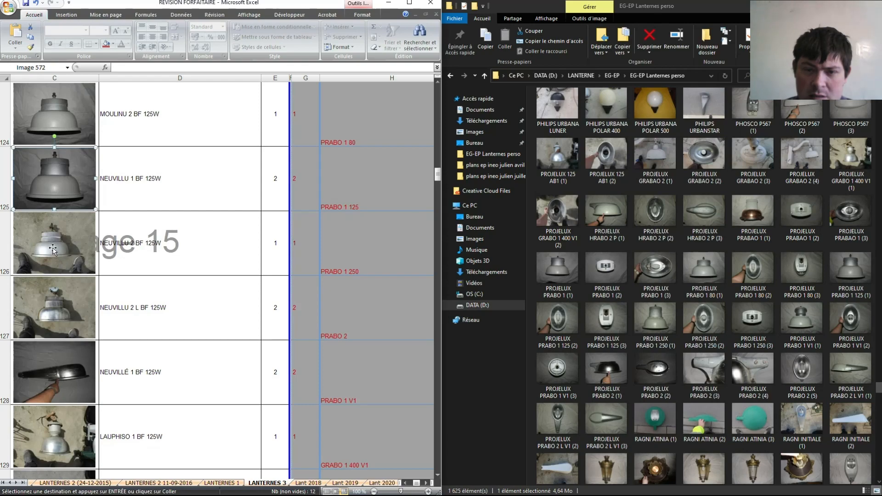
left_click(52, 248)
right_click(52, 248)
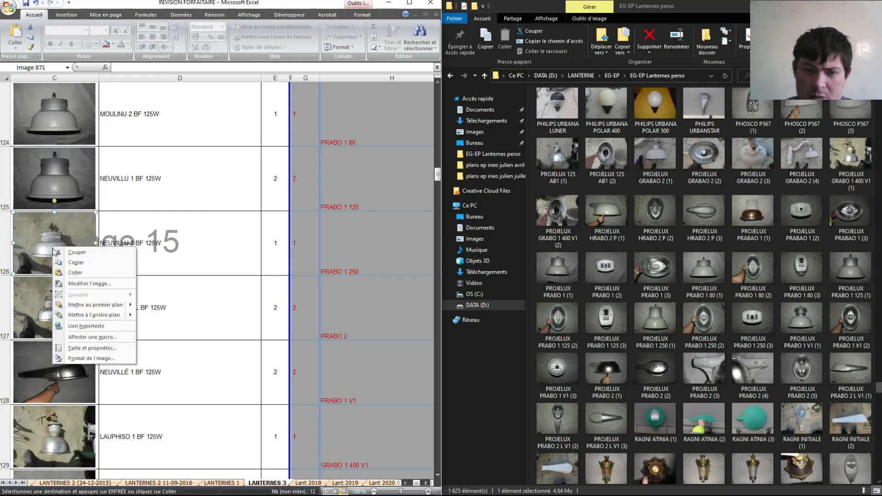
left_click(72, 284)
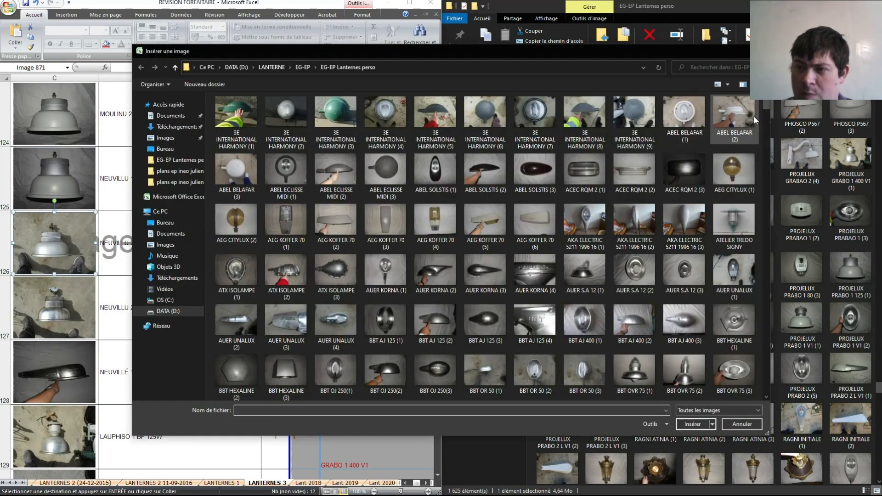
left_click_drag(764, 101, 764, 315)
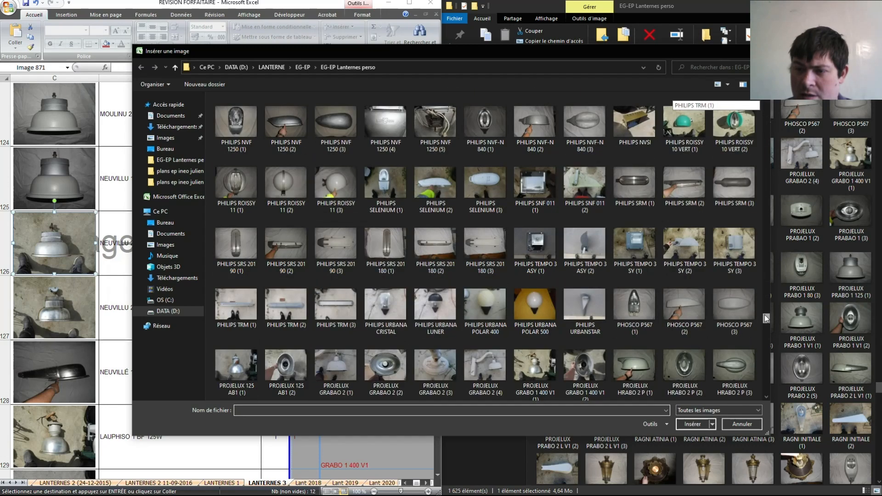
scroll(615, 313, "down", 2)
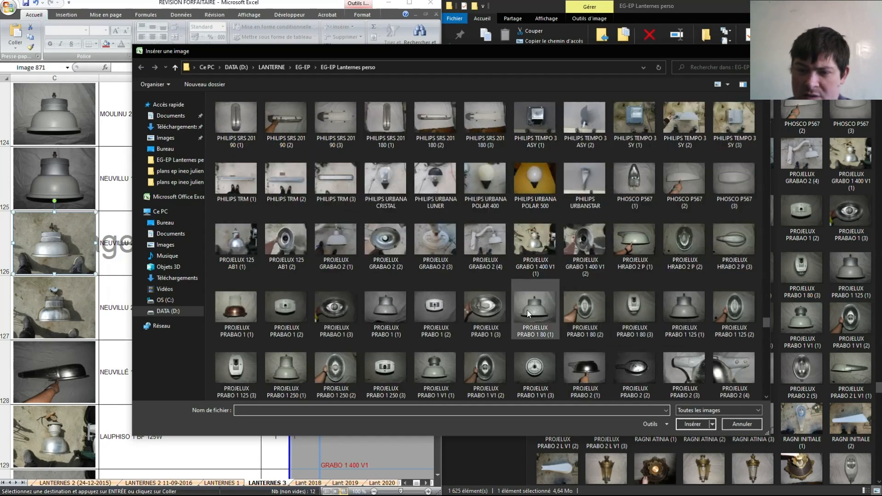
double_click(278, 364)
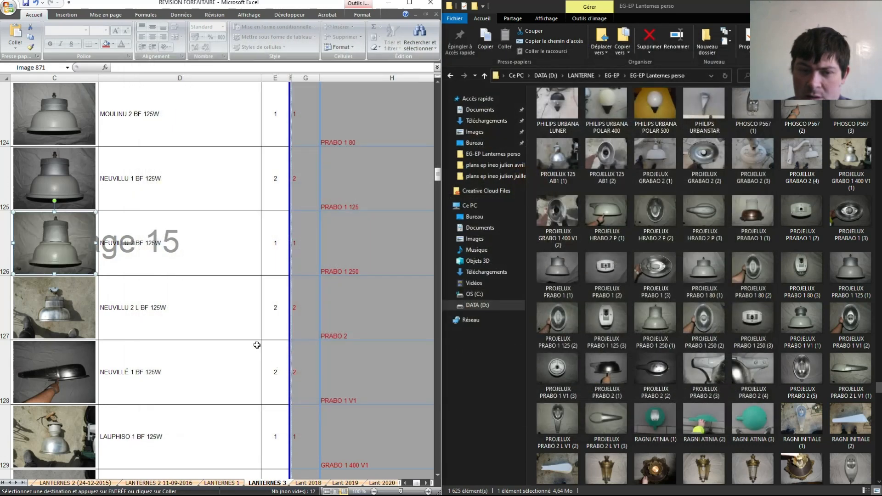
- Replace the lantern picture in row 127 with the photo PROJELUX PRABO 2 (1)
scroll(135, 293, "down", 1)
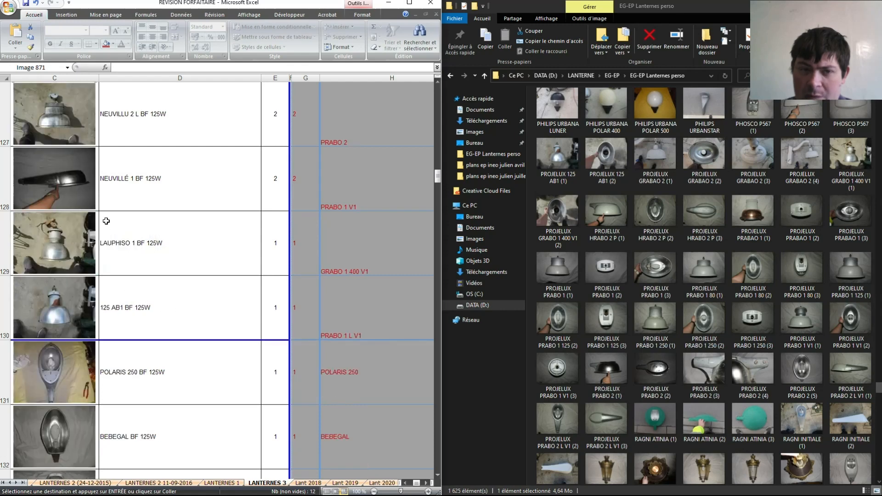
scroll(106, 221, "up", 1)
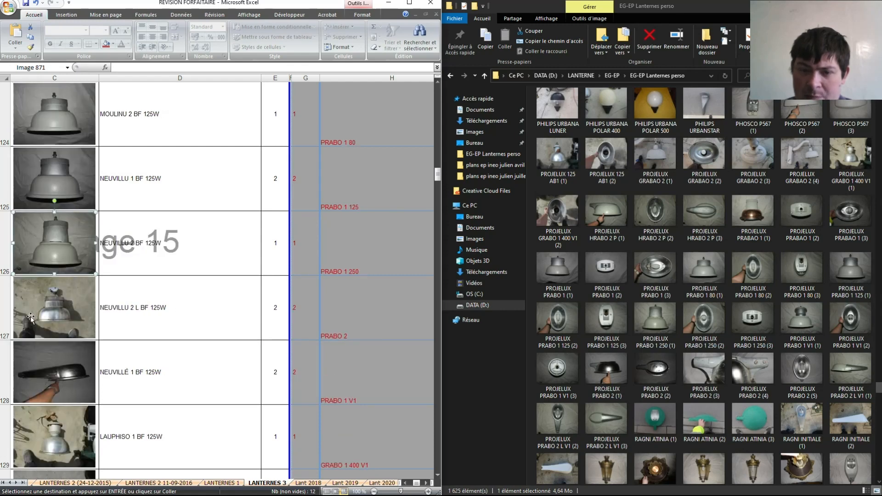
right_click(46, 310)
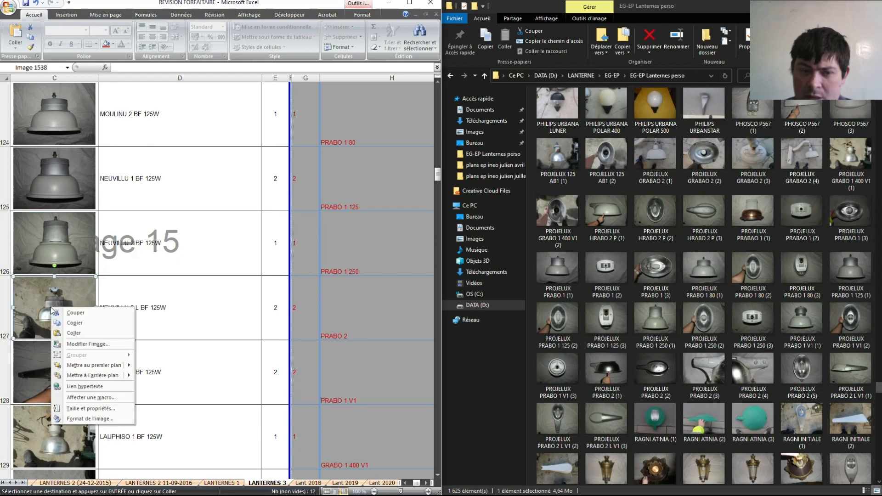
left_click(78, 345)
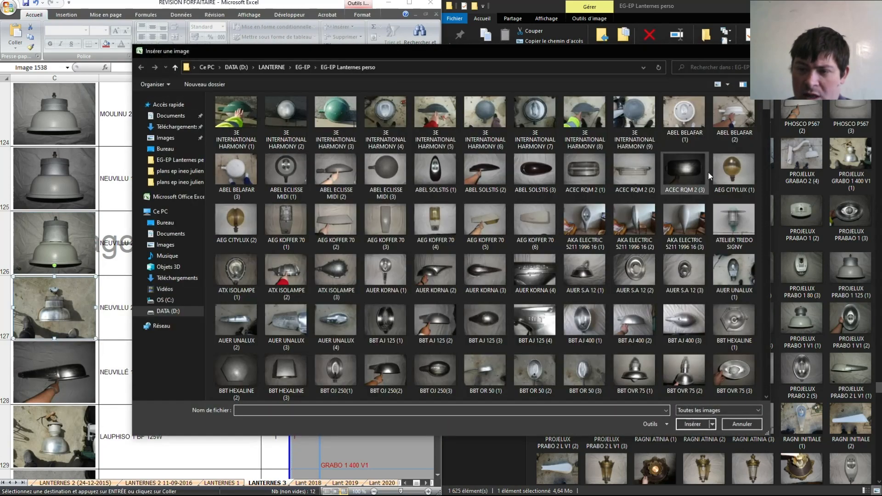
left_click_drag(768, 107, 758, 324)
scroll(648, 263, "down", 3)
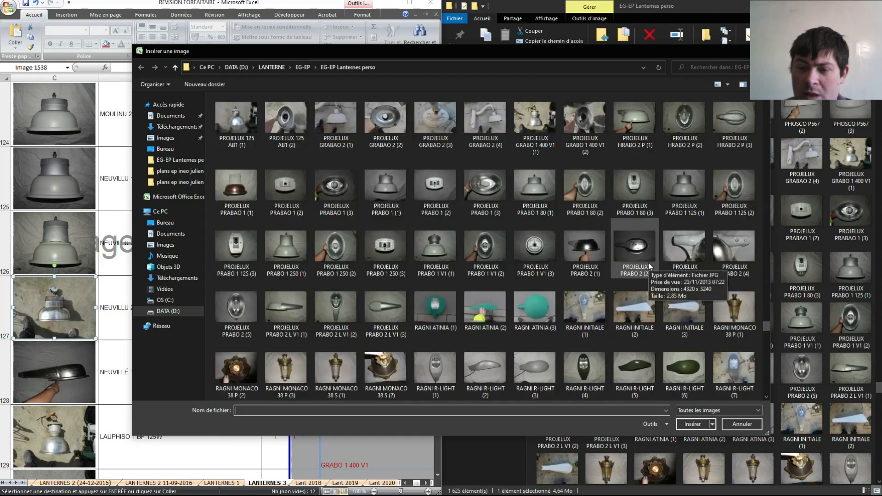
double_click(588, 246)
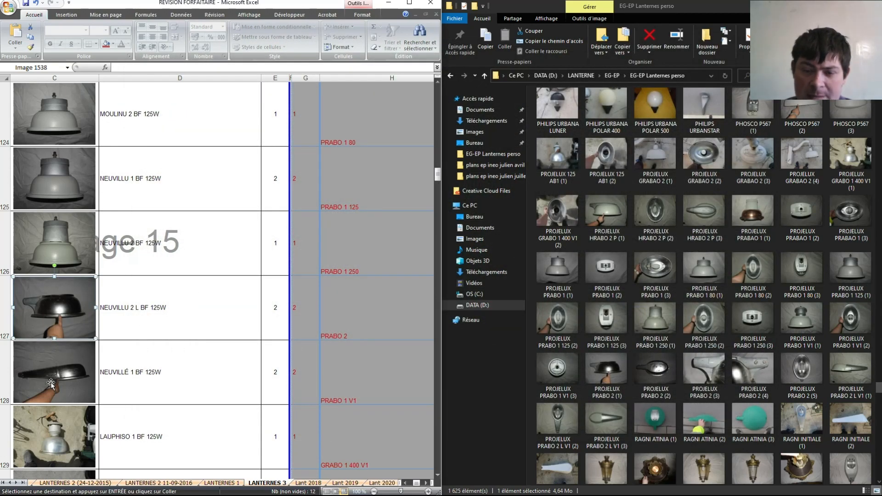
- Replace the lantern picture in row 128 with the photo PROJELUX PRABO 1 V1 (1)
right_click(51, 382)
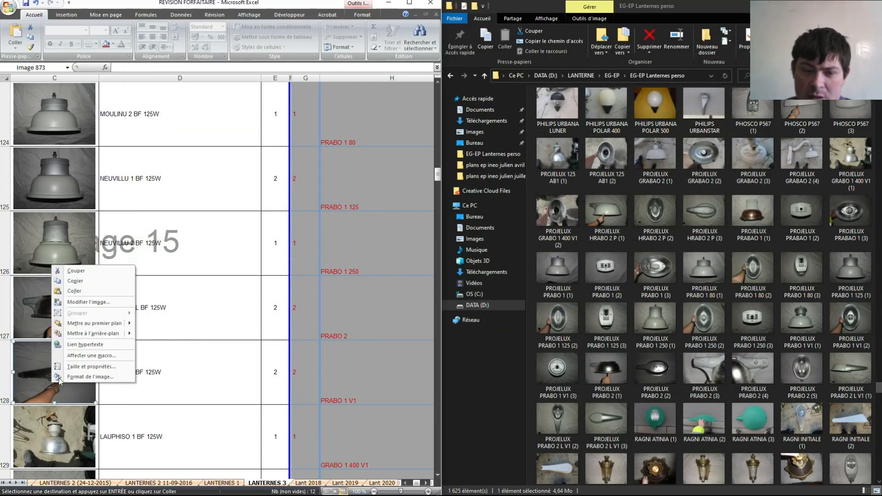
left_click(89, 303)
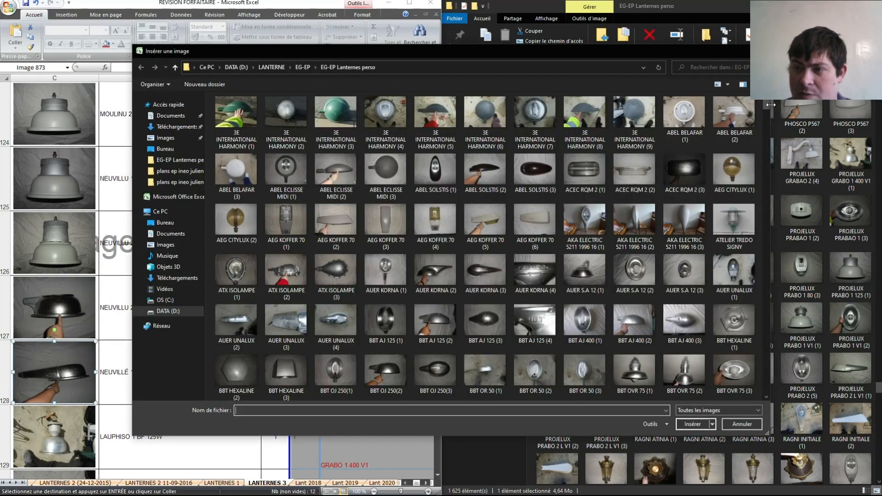
left_click_drag(767, 104, 760, 323)
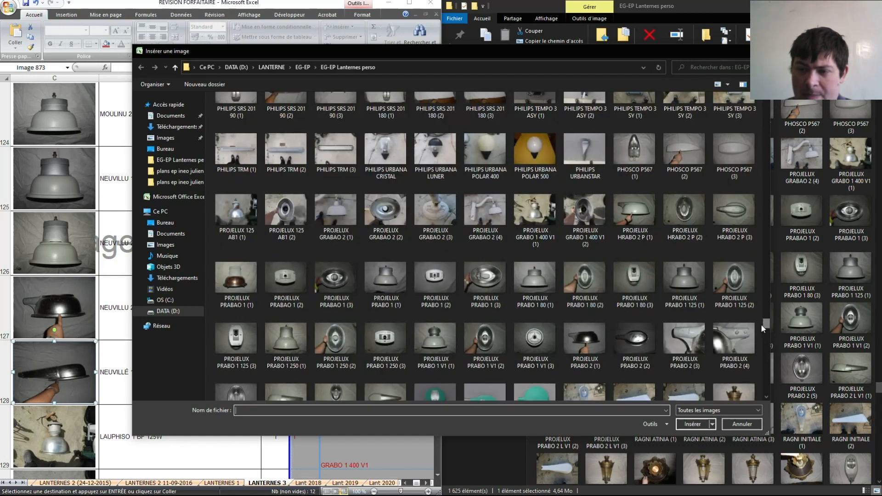
double_click(421, 343)
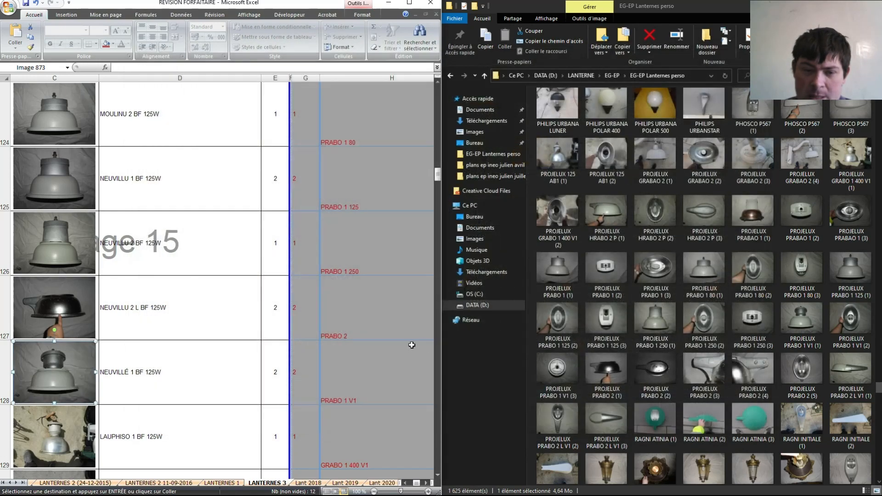
scroll(56, 374, "down", 1)
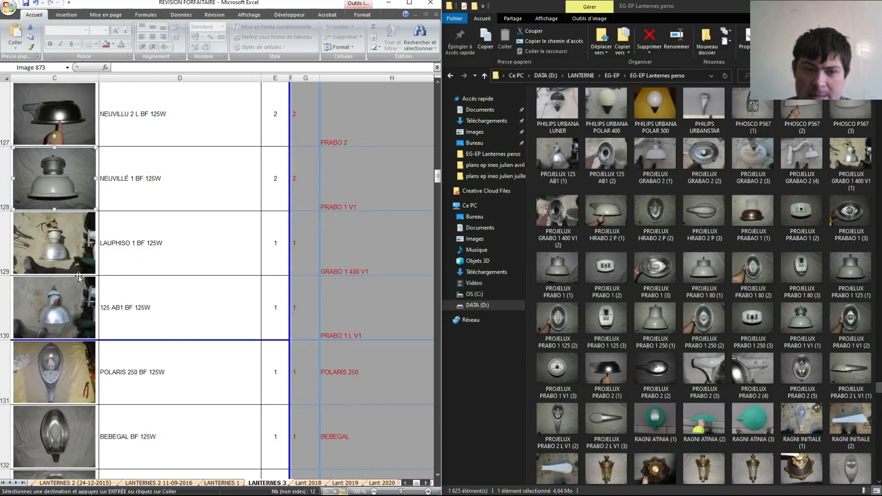
right_click(53, 248)
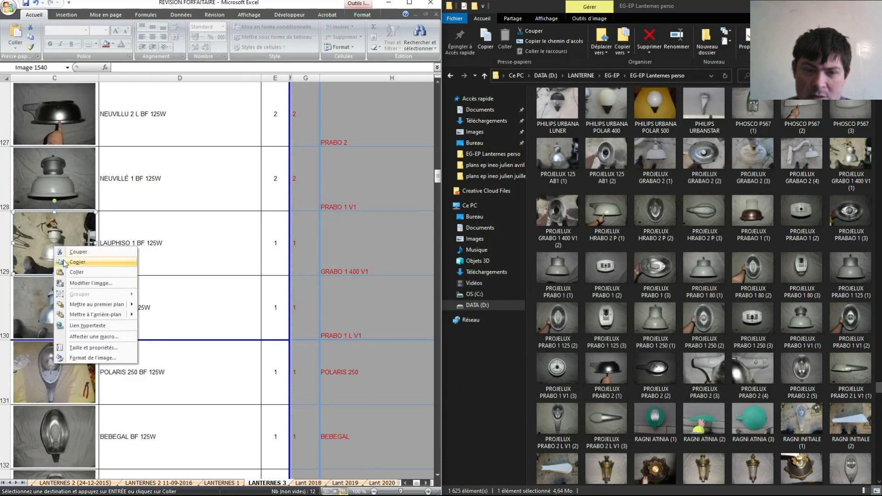
left_click(78, 284)
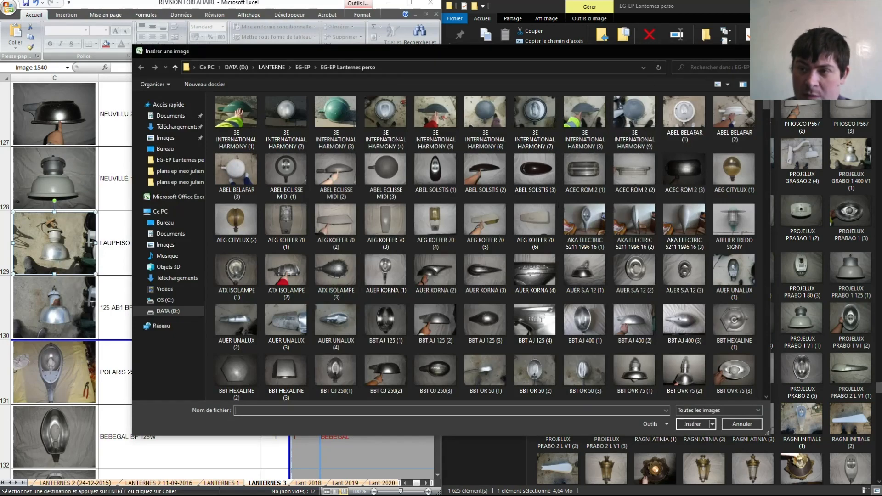
key("Escape")
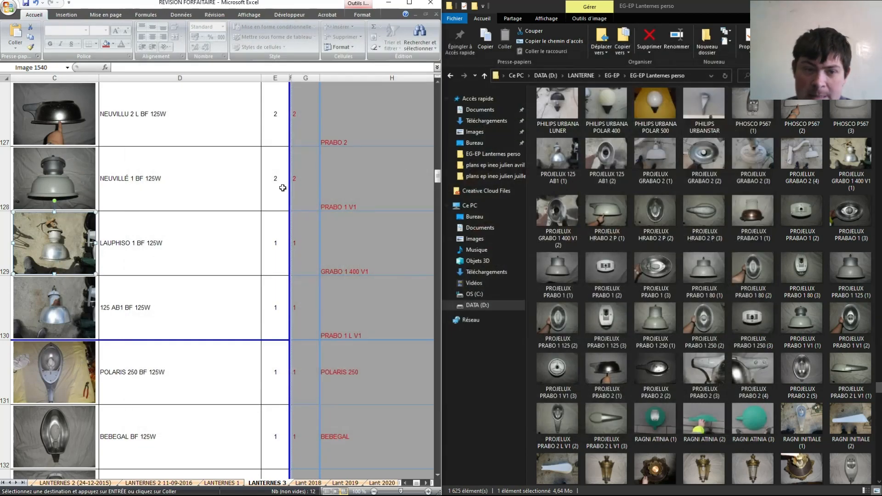
- Replace the lantern picture in row 130 with the photo PROJELUX PRABO 2 L V1 (1)
right_click(51, 310)
left_click(78, 344)
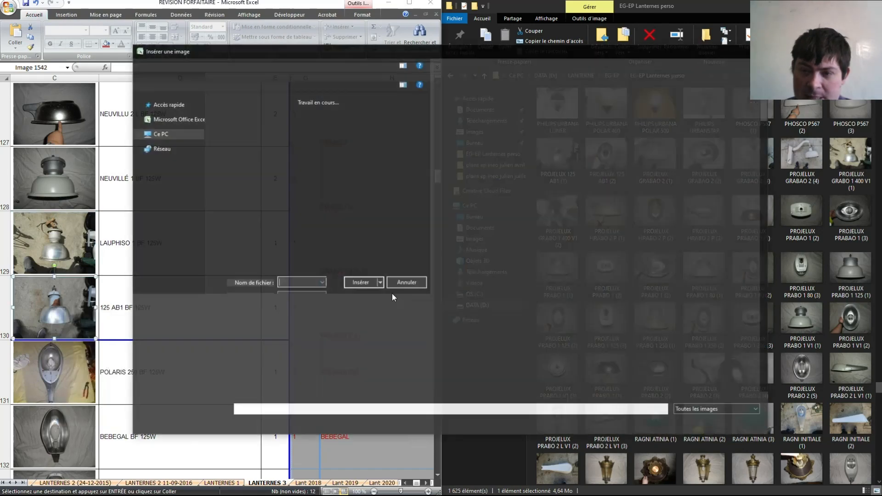
left_click_drag(768, 103, 773, 327)
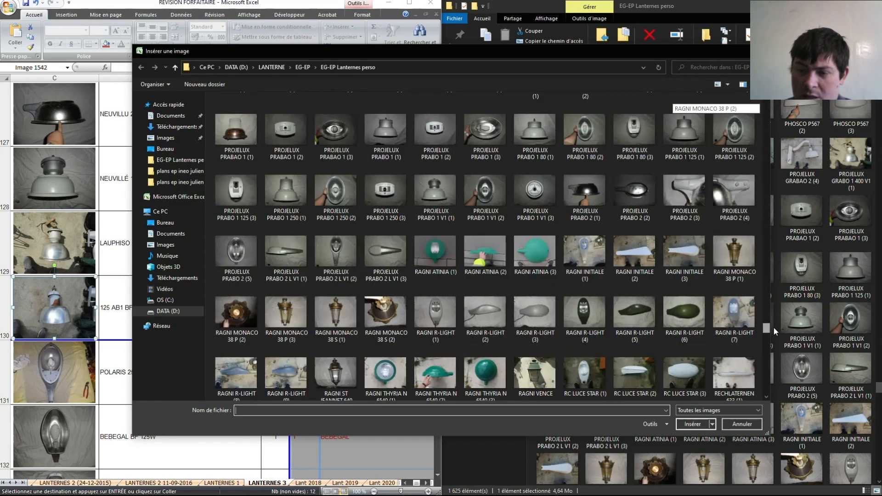
scroll(657, 260, "up", 3)
scroll(596, 296, "down", 2)
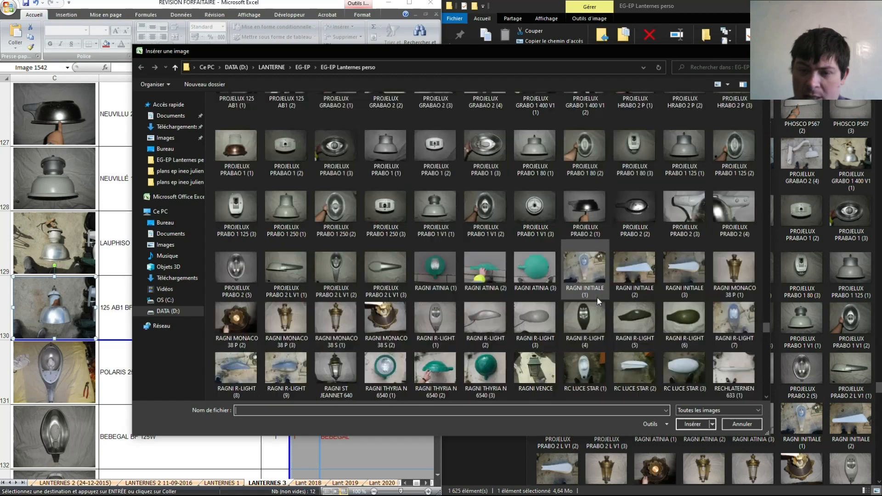
double_click(295, 266)
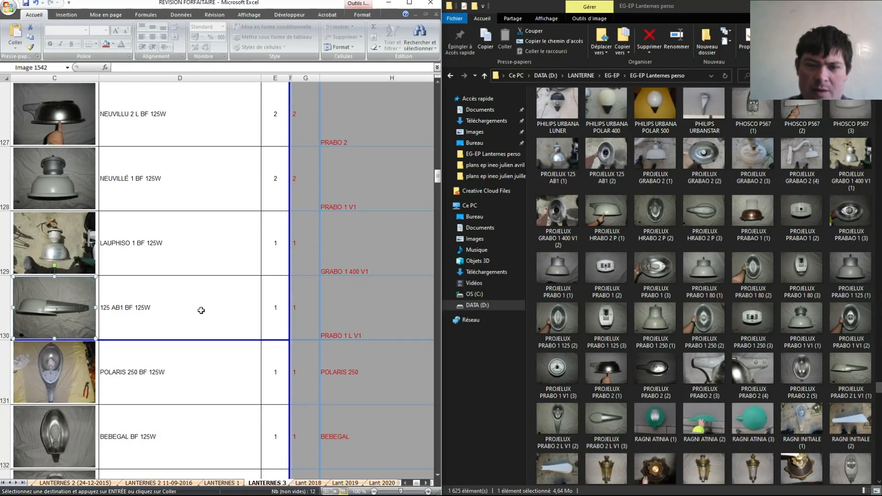
- Change the lantern name in D119 to 125 AB1 BF 125W
scroll(177, 307, "up", 2)
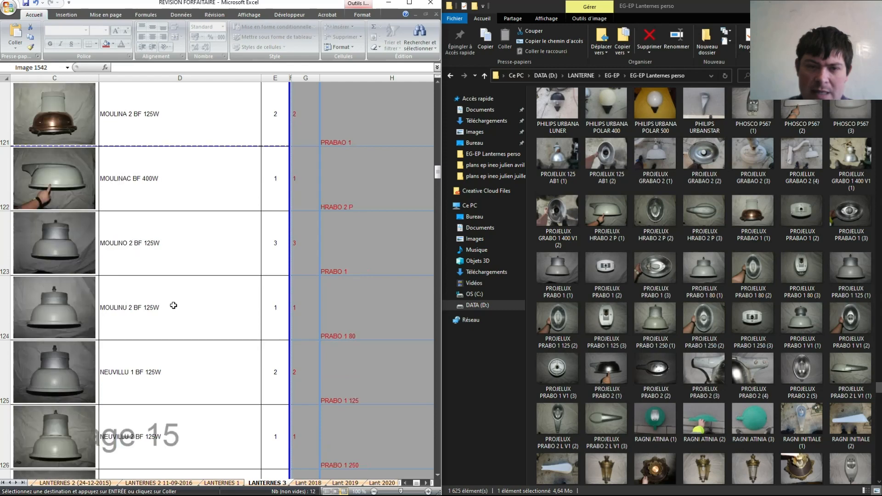
scroll(164, 307, "up", 1)
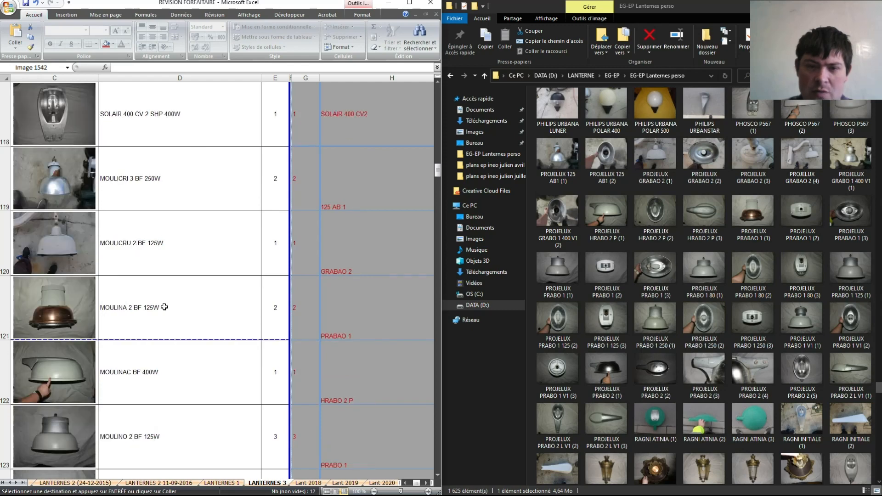
double_click(138, 180)
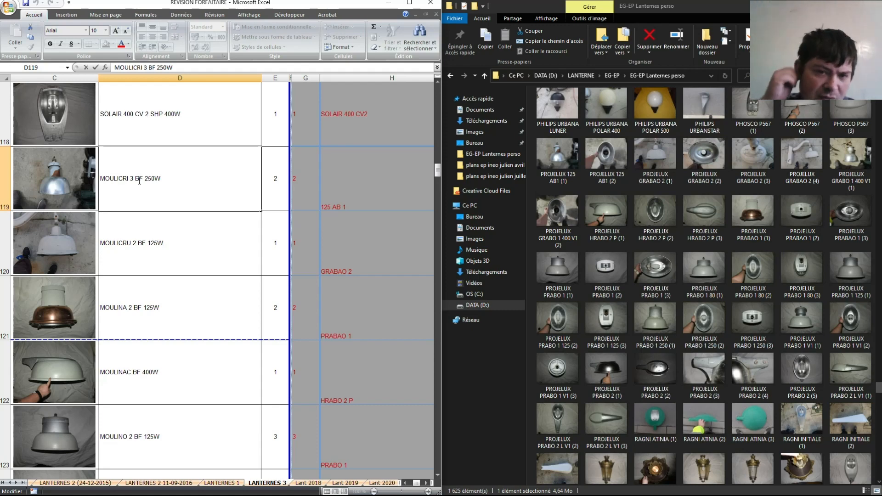
left_click(135, 181)
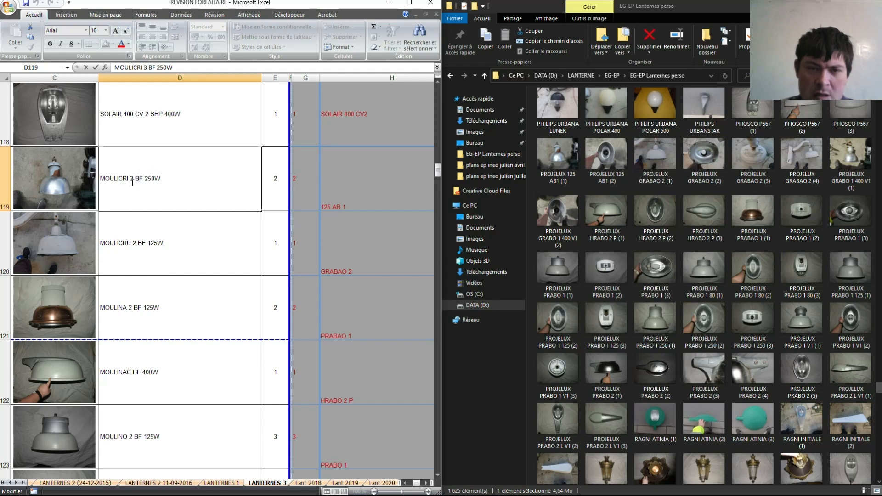
key("Return")
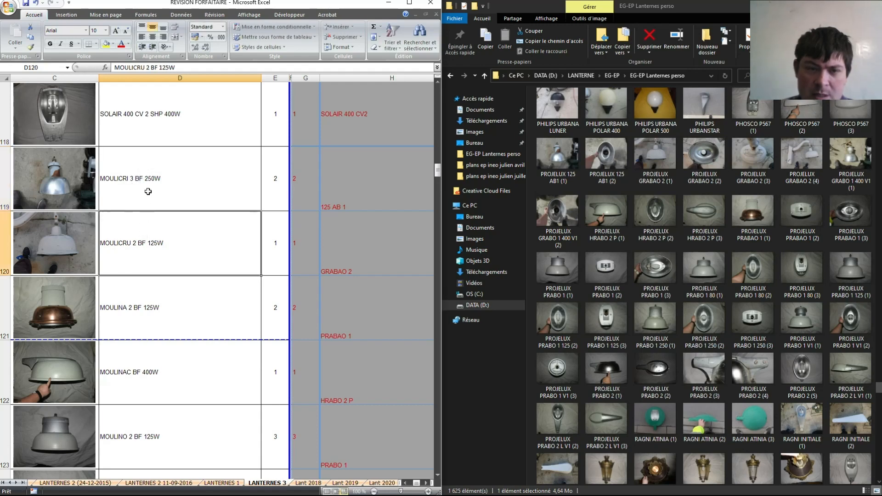
left_click(148, 191)
type("1")
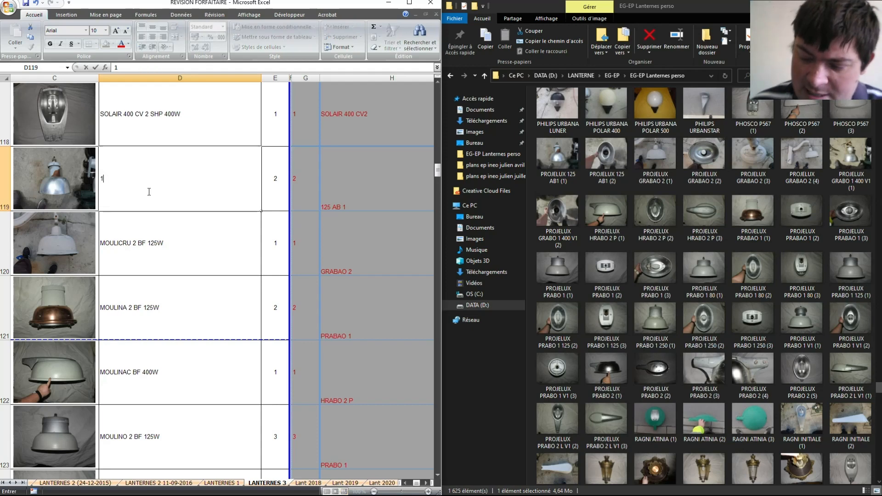
type("25 A")
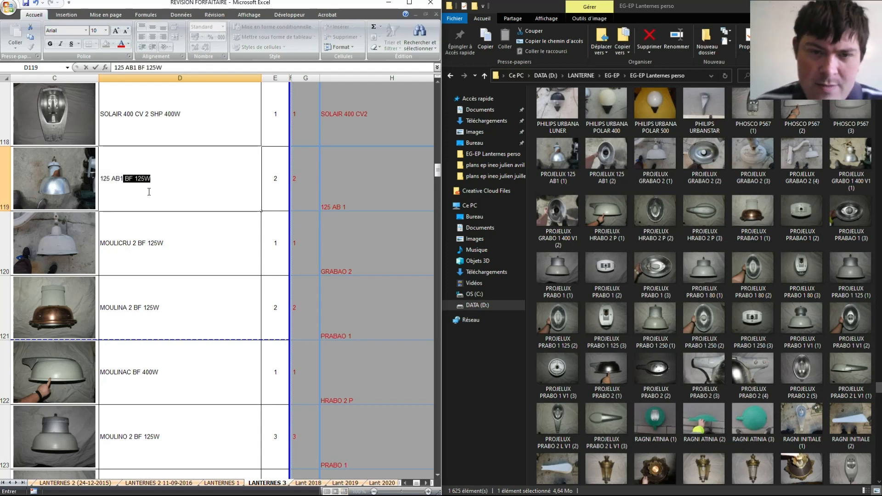
type("B1")
- Enter GRABAO as the lantern name in D120
left_click(133, 238)
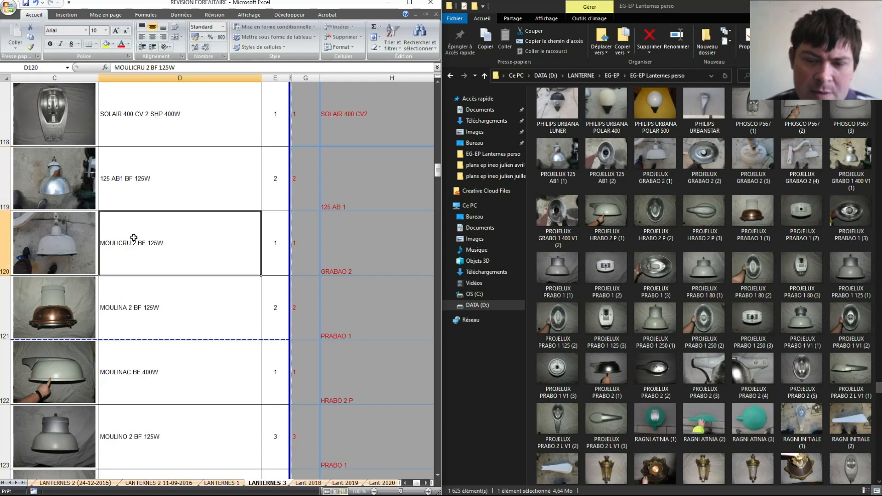
type("GR")
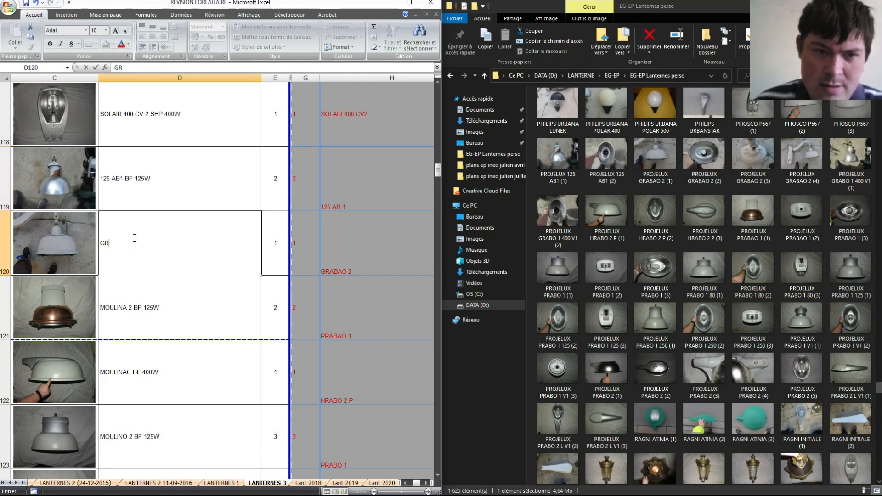
type("ABAO")
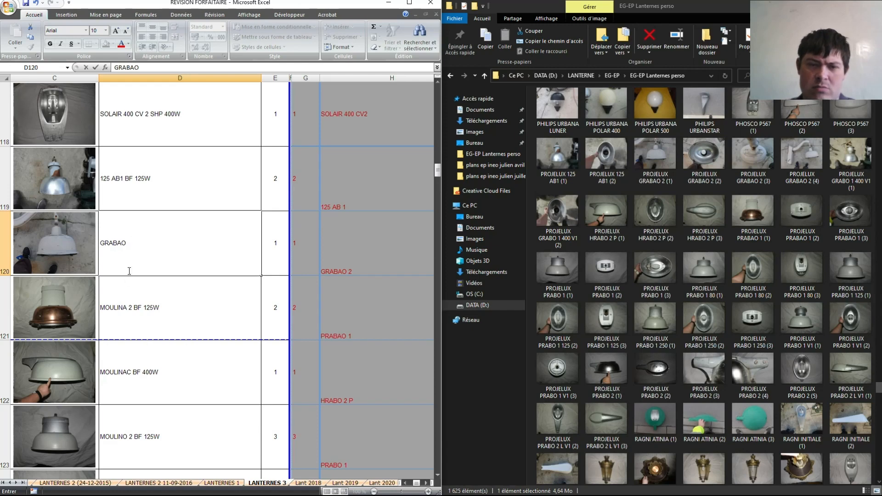
left_click(123, 333)
- Copy the model names in H120:H130 and paste only their values into column D starting at D120
left_click_drag(345, 250, 366, 378)
right_click(366, 379)
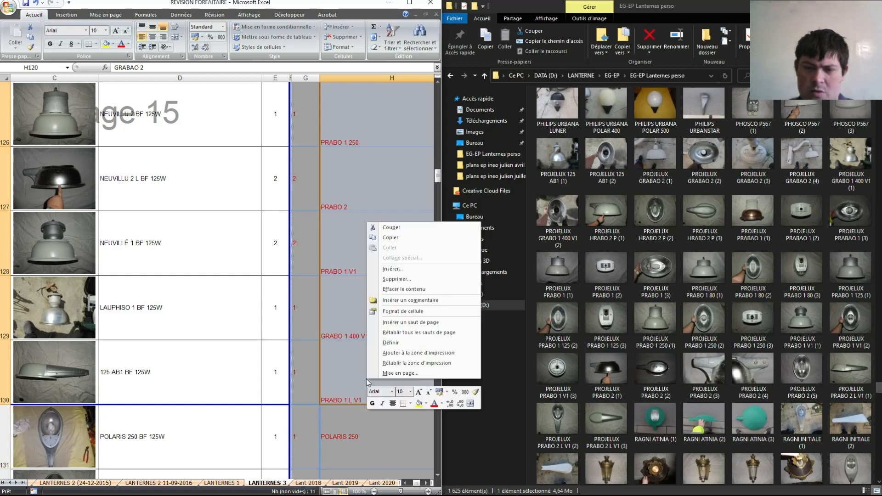
left_click(397, 239)
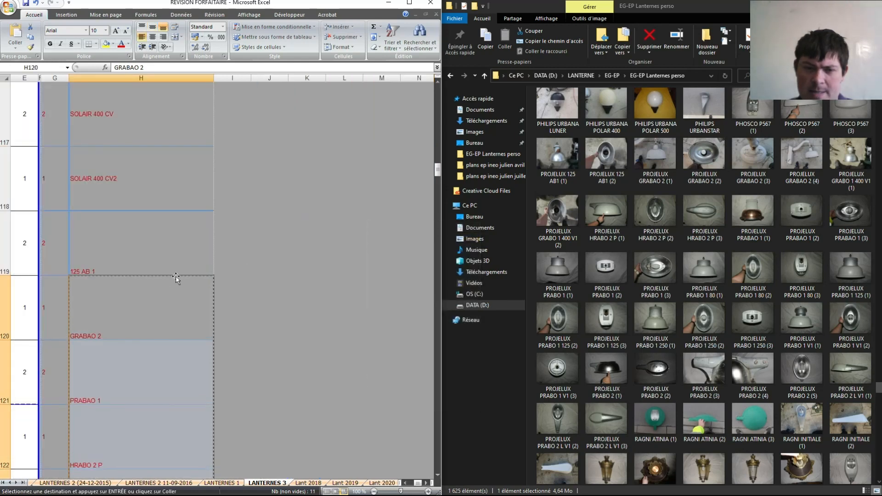
left_click(405, 483)
left_click(405, 483)
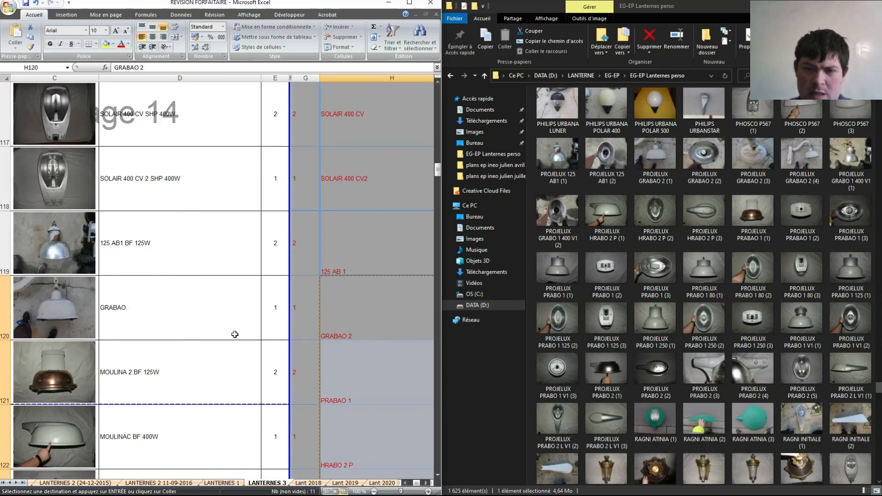
left_click(175, 303)
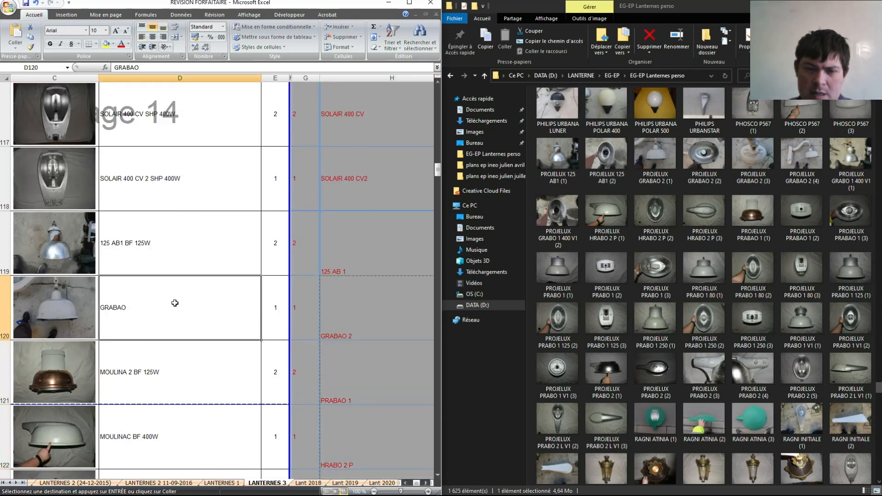
right_click(174, 303)
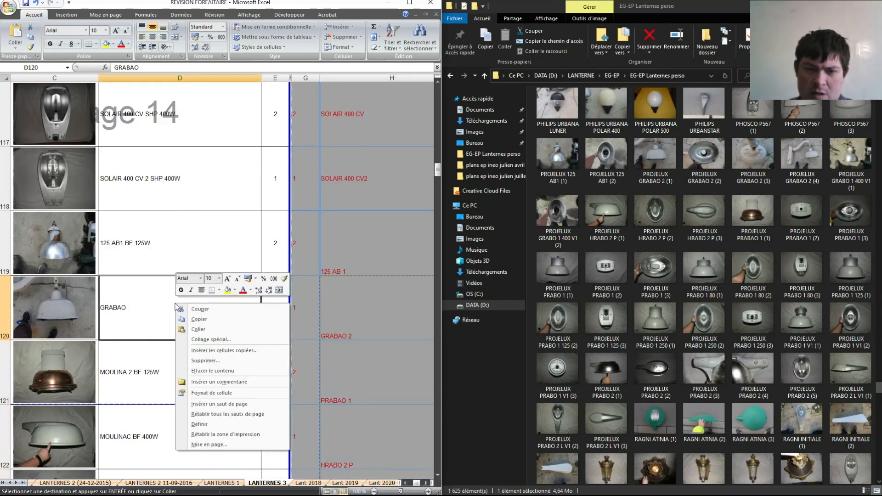
left_click(202, 341)
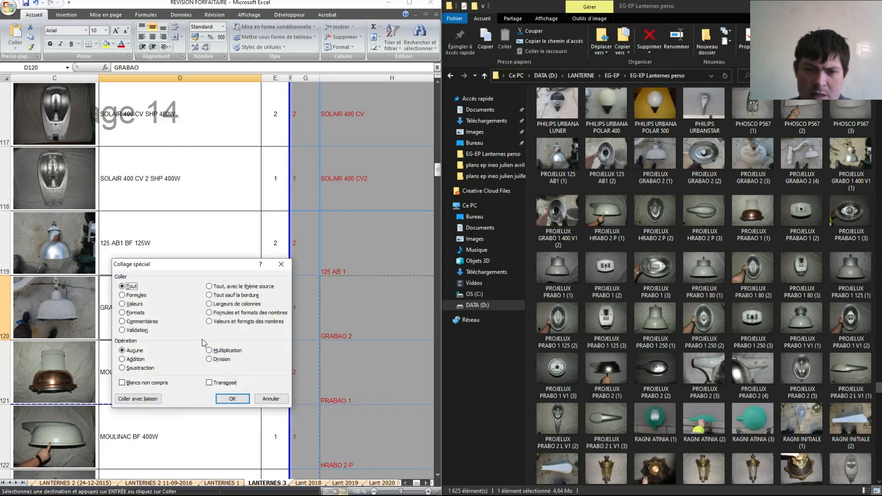
left_click(122, 304)
left_click(226, 398)
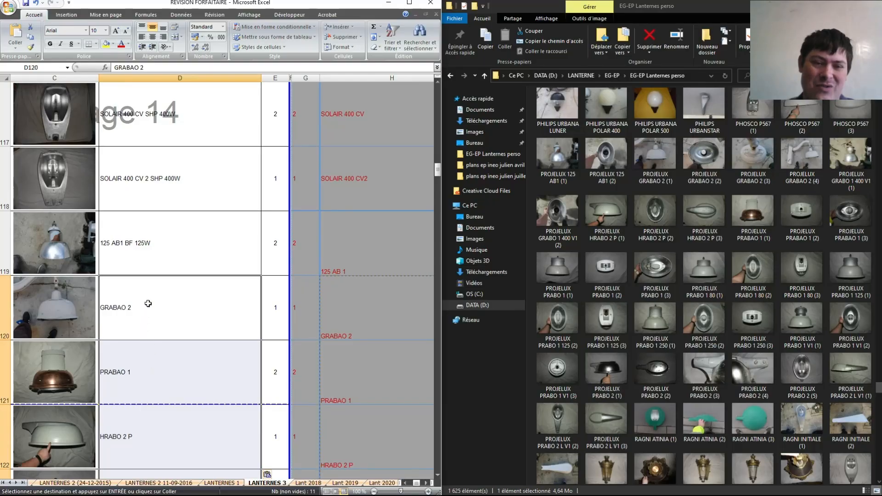
- Append BF 250W to the GRABAO 2 name in D120 and BF 125W to the PRABAO 1 name in D121
left_click(148, 304)
double_click(148, 305)
type("BF 250W")
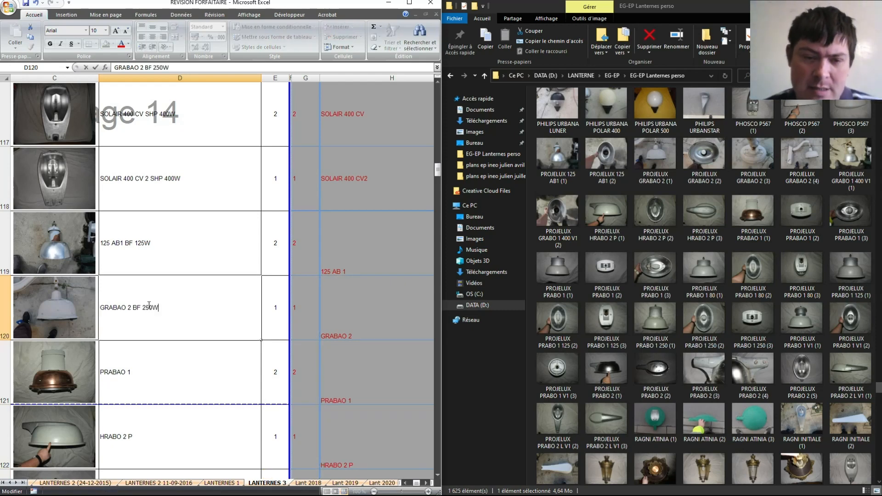
double_click(137, 373)
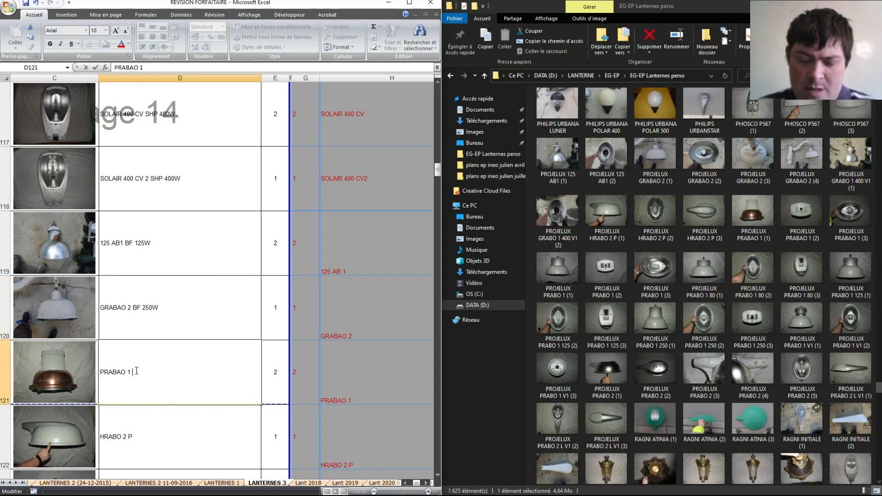
type("BF 125W")
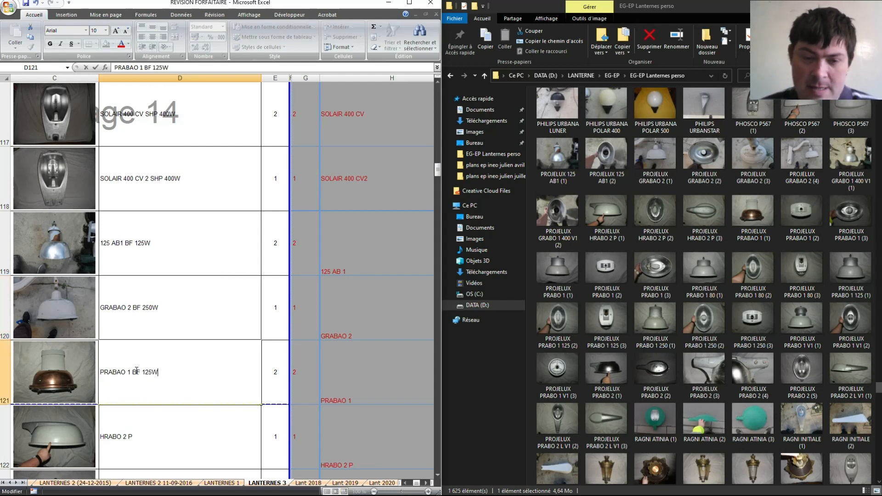
- Append BF 400W to the HRABO 2 P name in D122 and BF 125W to the PRABO 1 name in D123
scroll(181, 352, "down", 1)
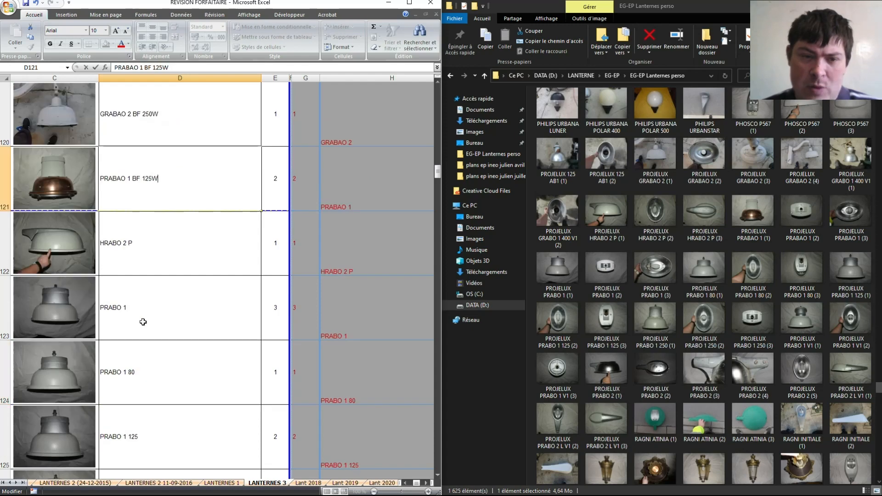
double_click(143, 245)
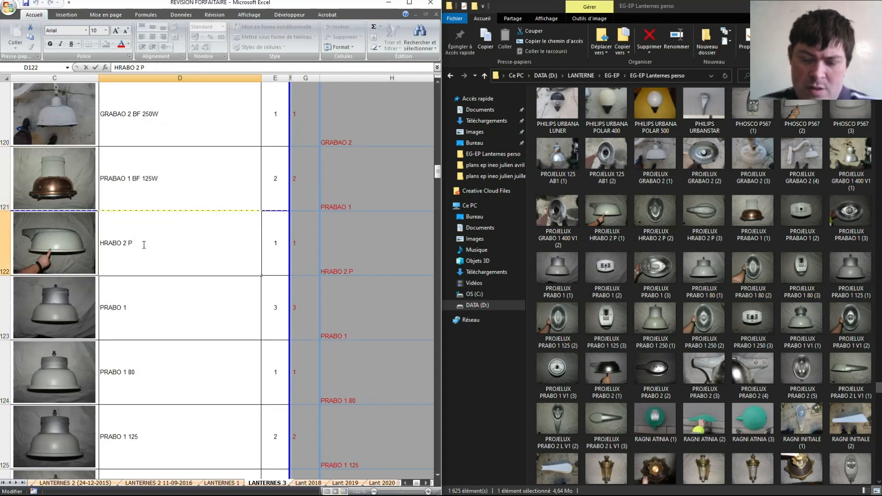
type("BF 400W")
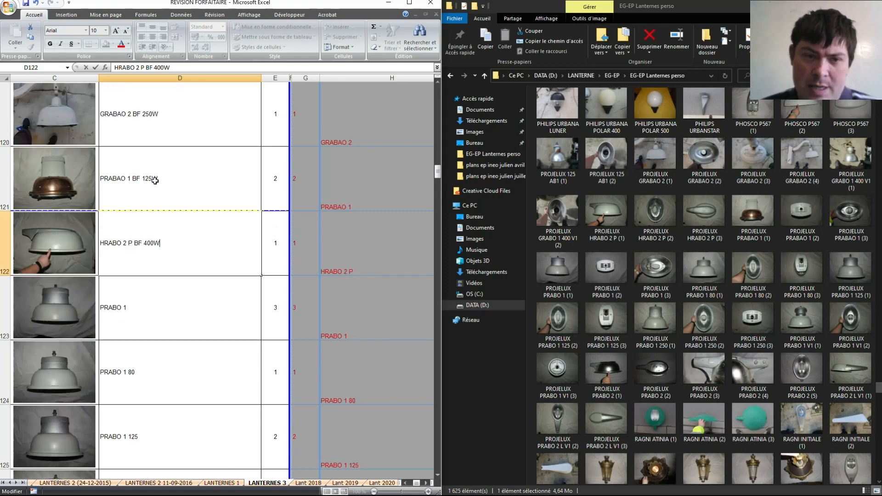
double_click(140, 307)
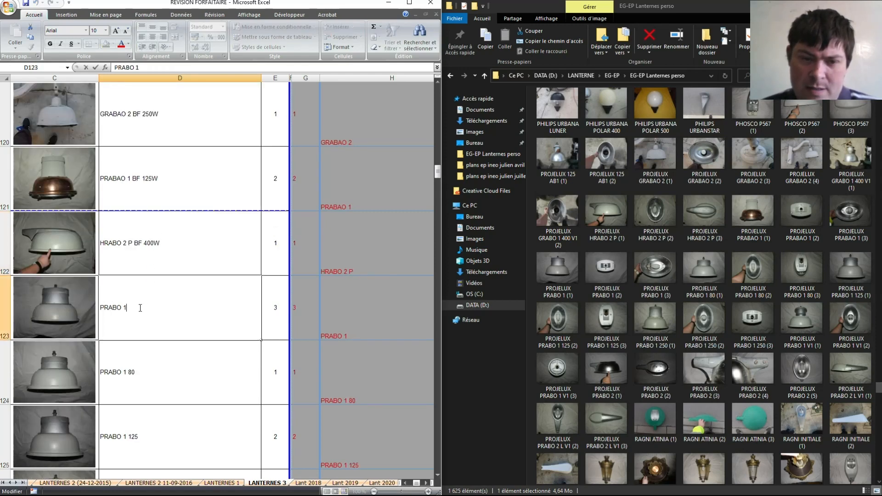
type("BF ")
type("155W")
key("BackSpace")
key("BackSpace")
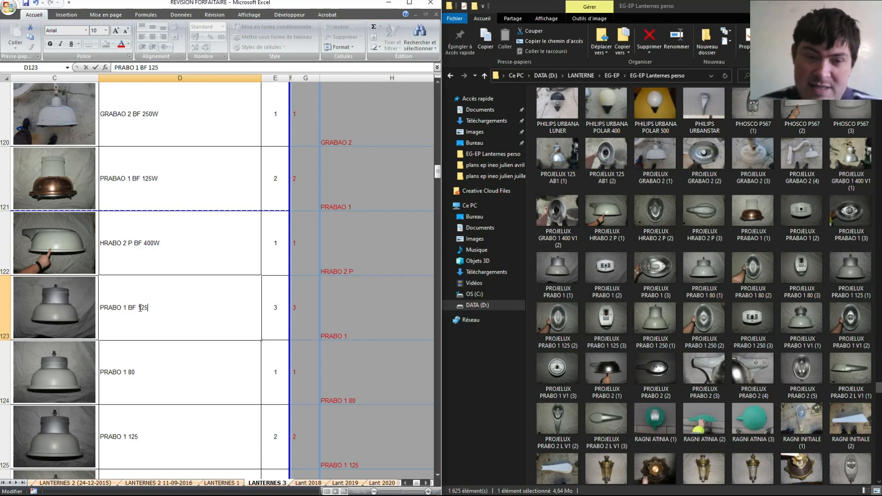
type("5W")
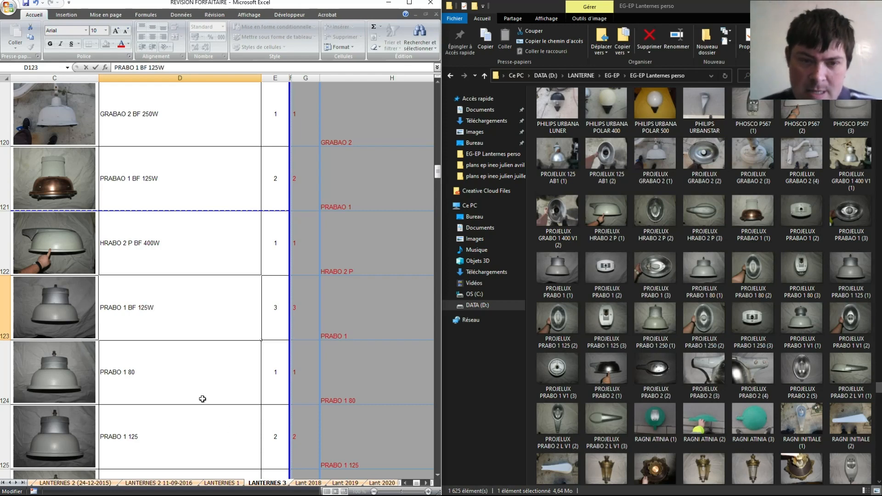
- Append BF 125W to the PRABO 1 80 name in D124
left_click(145, 372)
double_click(146, 372)
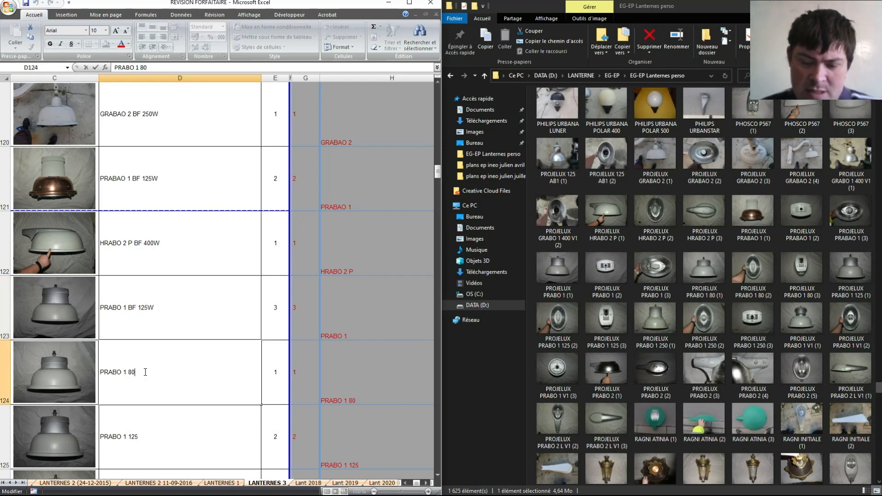
type("BF 125W")
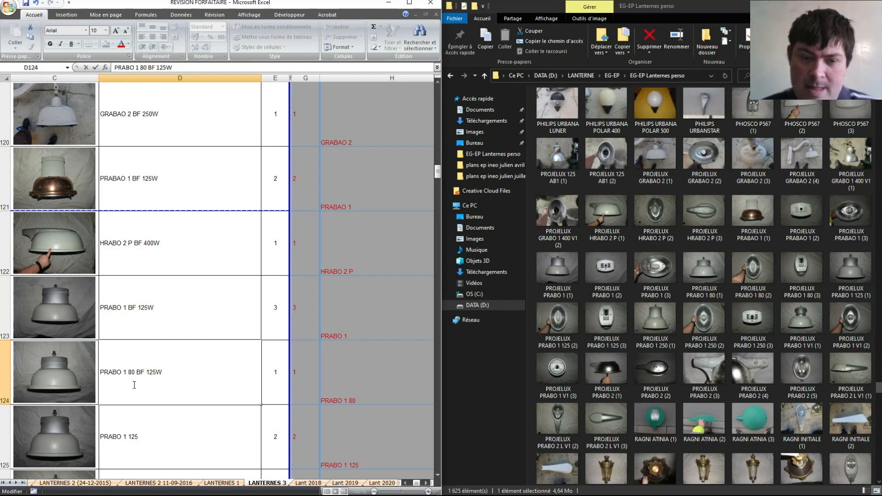
- Append BF 125W to the PRABO 1 125 name in D125 and to the PRABO 1 250 name in D126
scroll(134, 385, "down", 1)
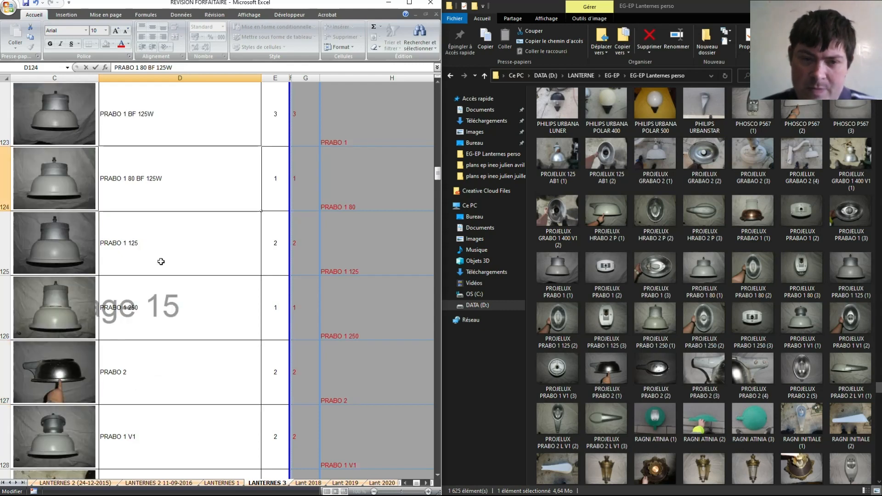
left_click(141, 242)
double_click(141, 242)
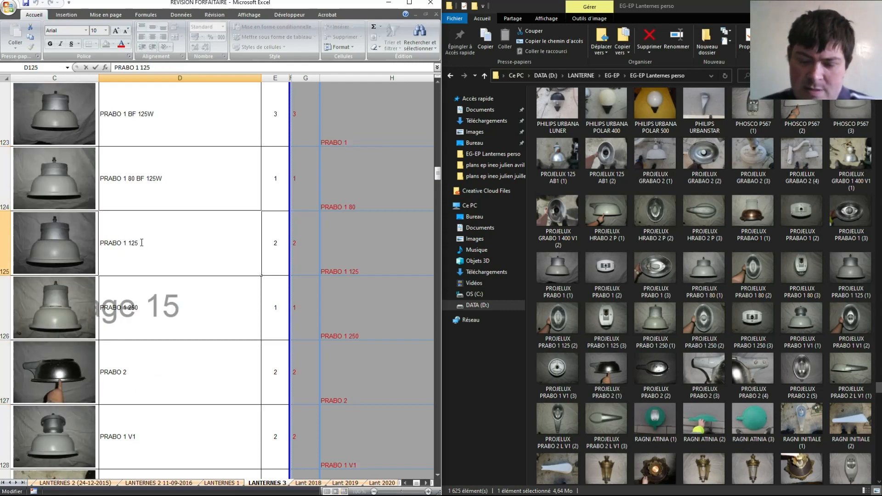
type("BF 125W")
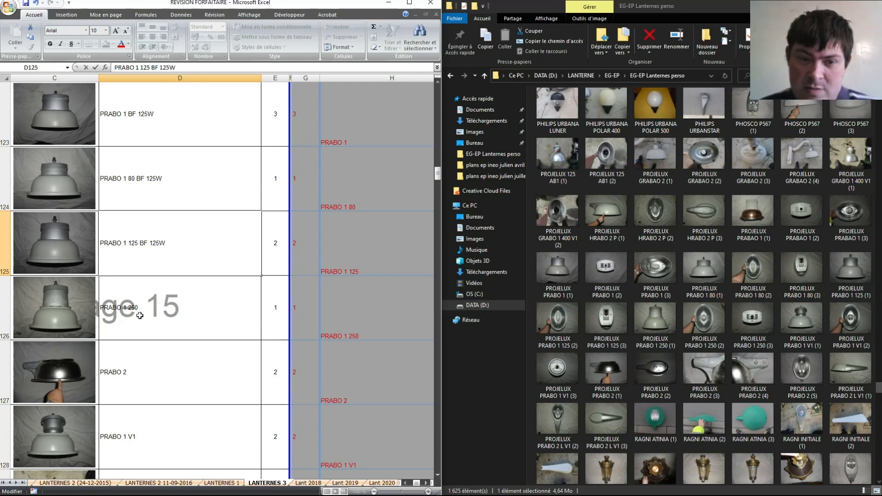
double_click(141, 307)
type("BF 125W")
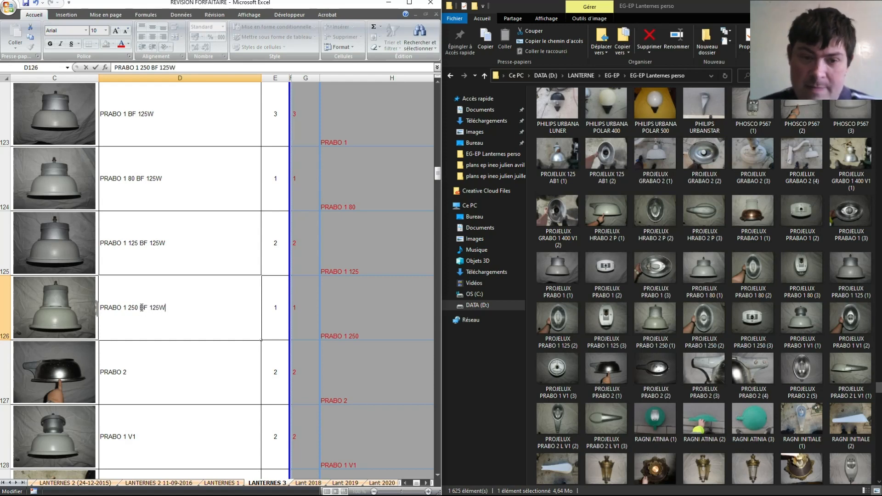
- Append BF 125W to the PRABO 2 name in D127 and to the PRABO 1 V1 name in D128
left_click(145, 361)
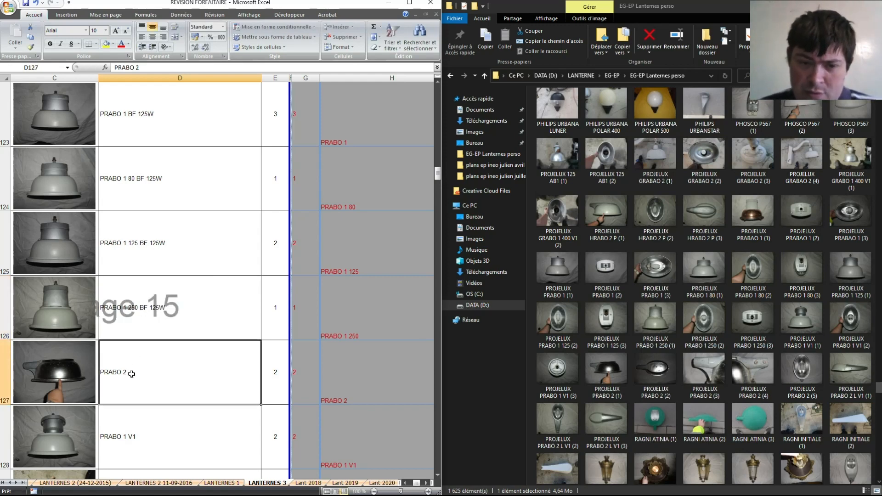
double_click(131, 373)
type("BF 125W")
scroll(132, 373, "down", 1)
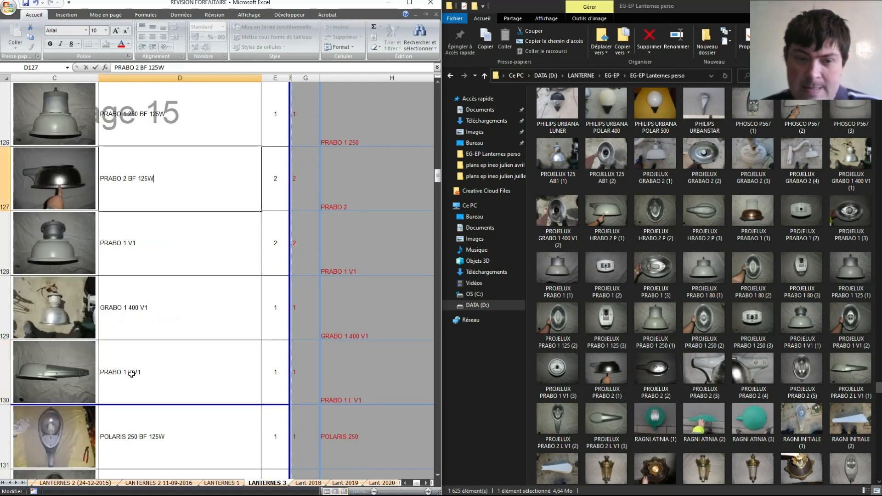
double_click(143, 243)
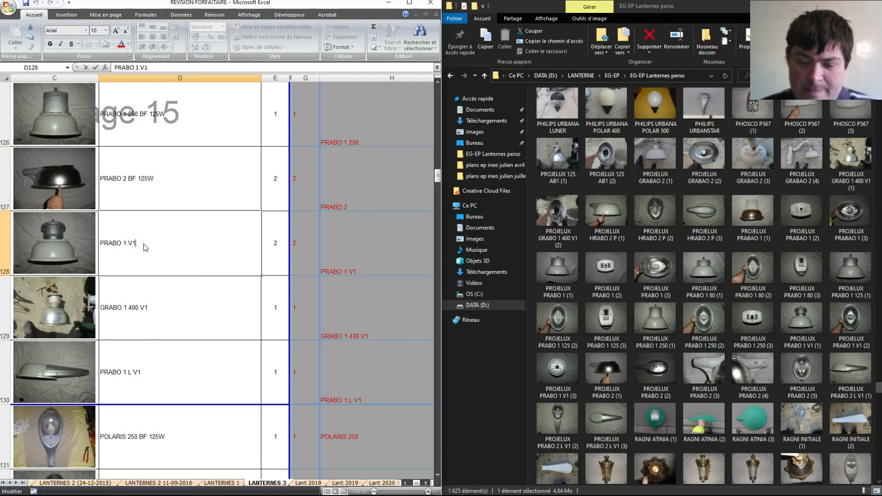
type("BF 125W")
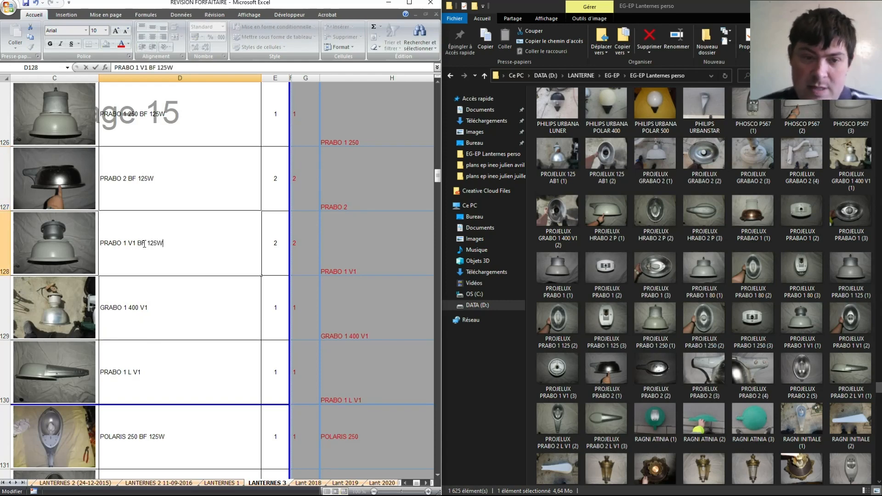
- Append BF 125W to the GRABO 1 400 V1 name in D129 and to the PRABO 1 L V1 name in D130
double_click(152, 307)
type("BF 125W")
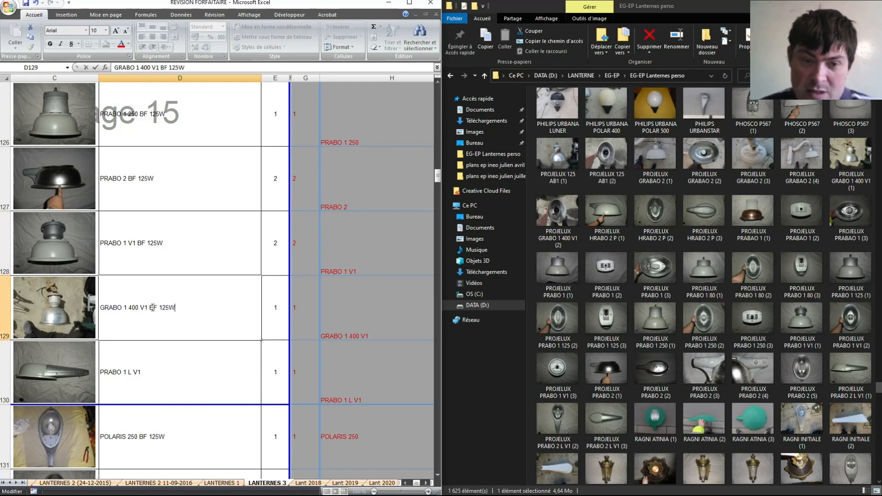
left_click(149, 370)
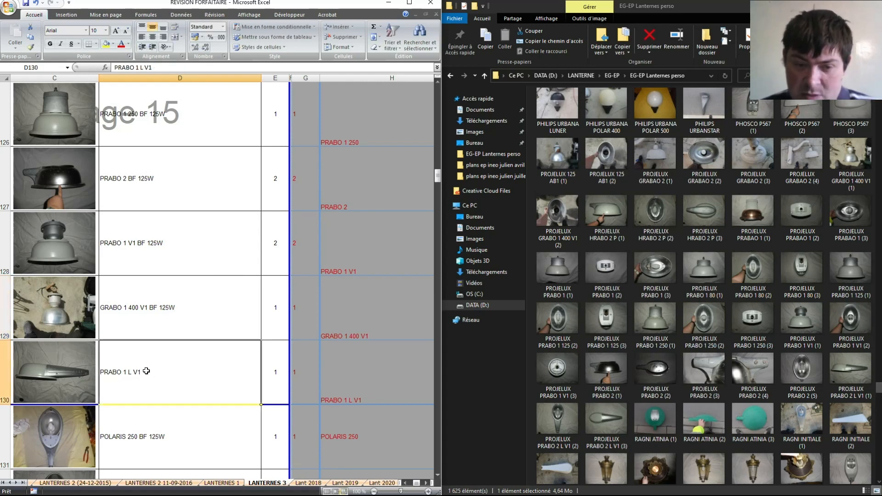
double_click(146, 371)
type("BF 125W")
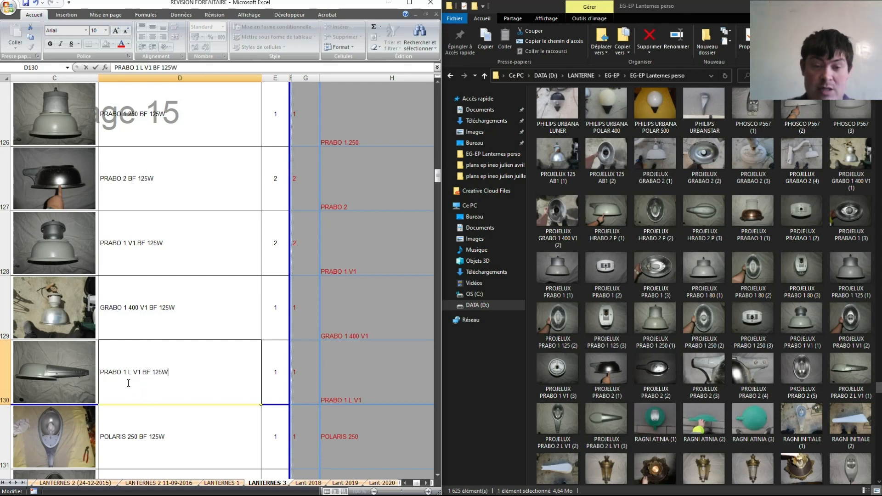
- In the EG-EP Lanternes perso folder, rename the three PROJELUX PRABO 2 L V1 photos together as PROJELUX PRABO 1 L V1
scroll(132, 372, "up", 5)
scroll(133, 372, "down", 4)
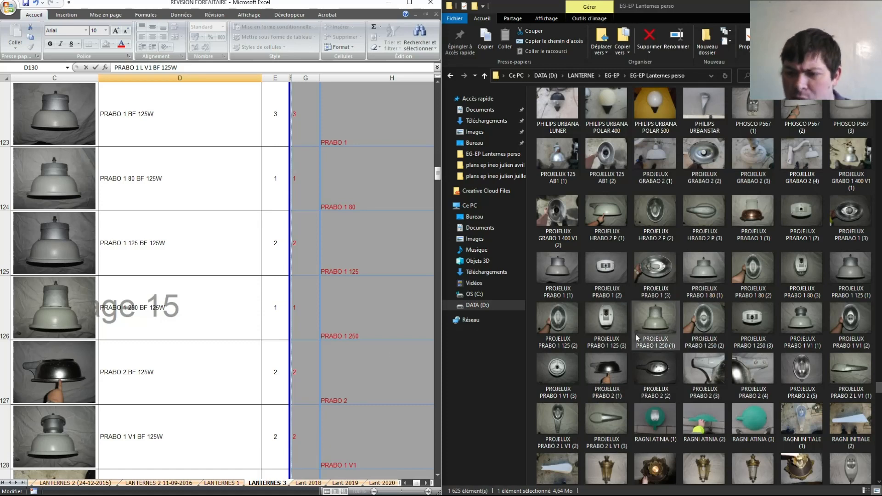
left_click(835, 373)
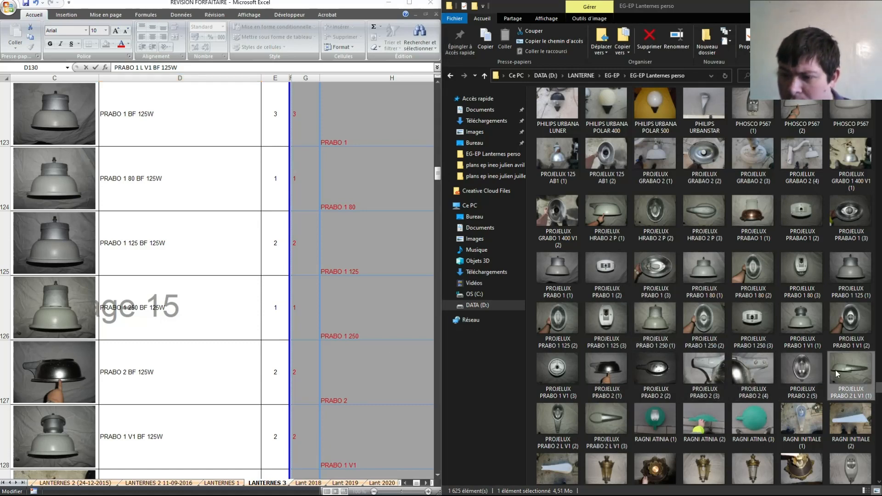
left_click(590, 418, "shift")
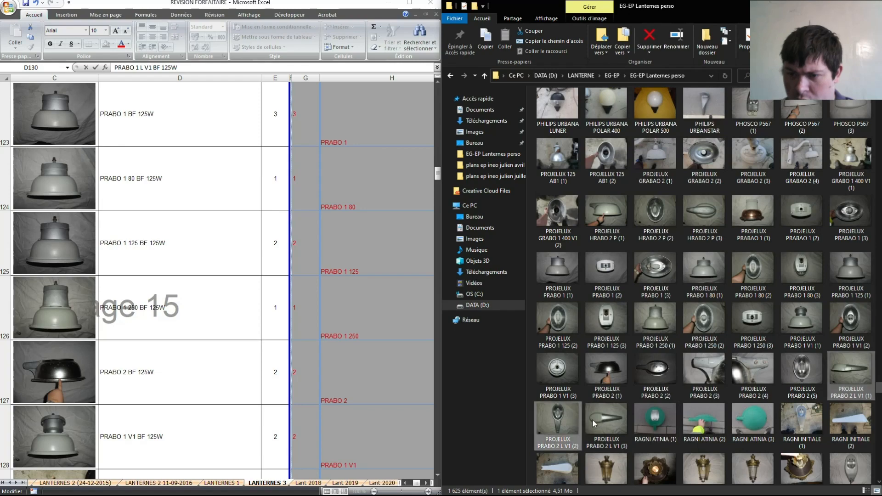
right_click(850, 396)
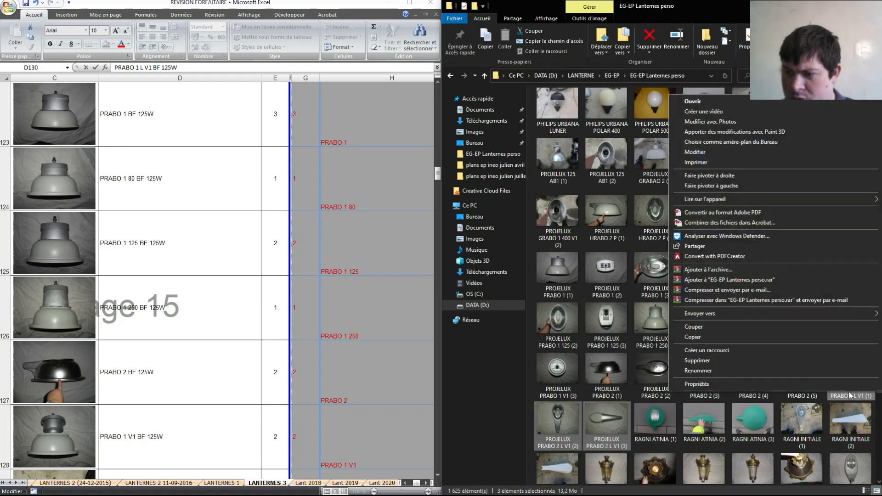
left_click(735, 373)
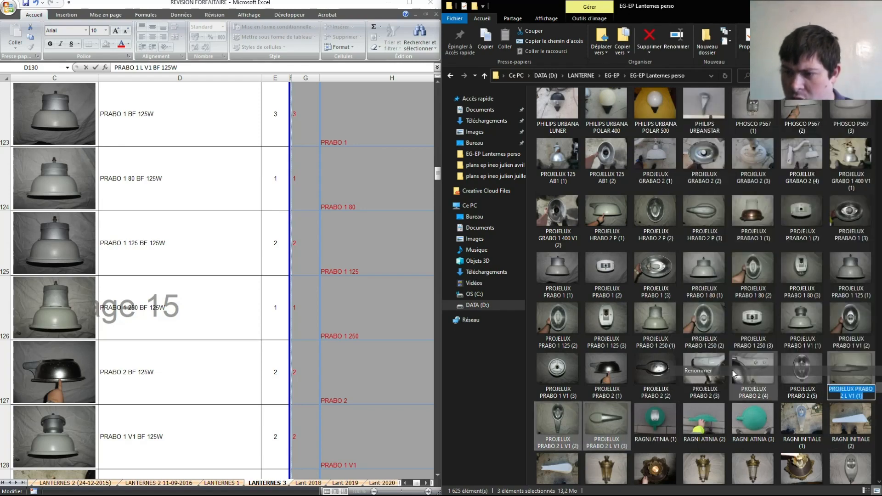
left_click(844, 397)
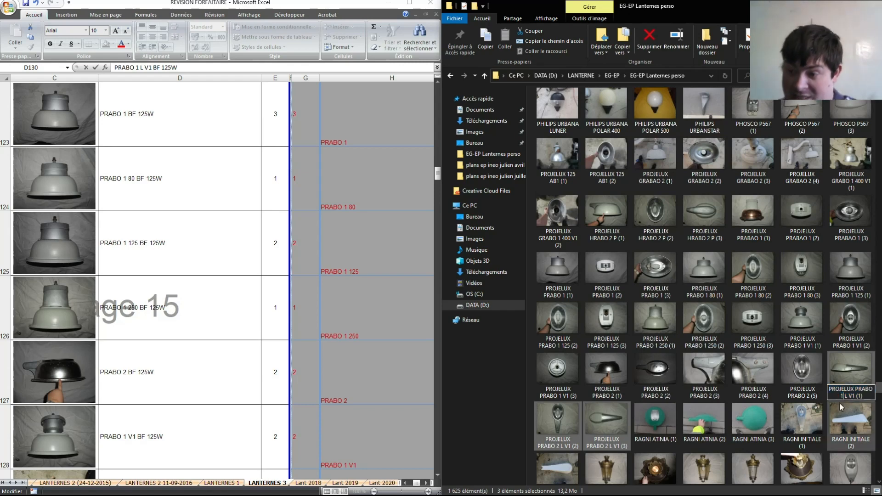
left_click(797, 375)
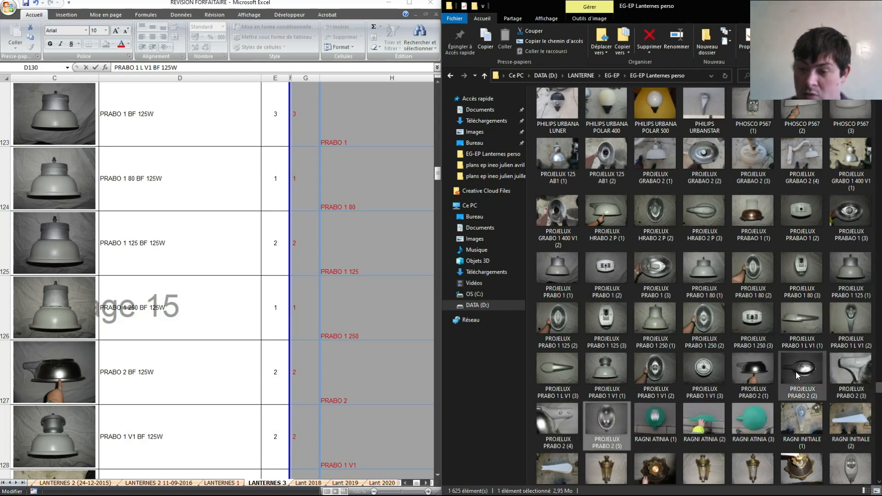